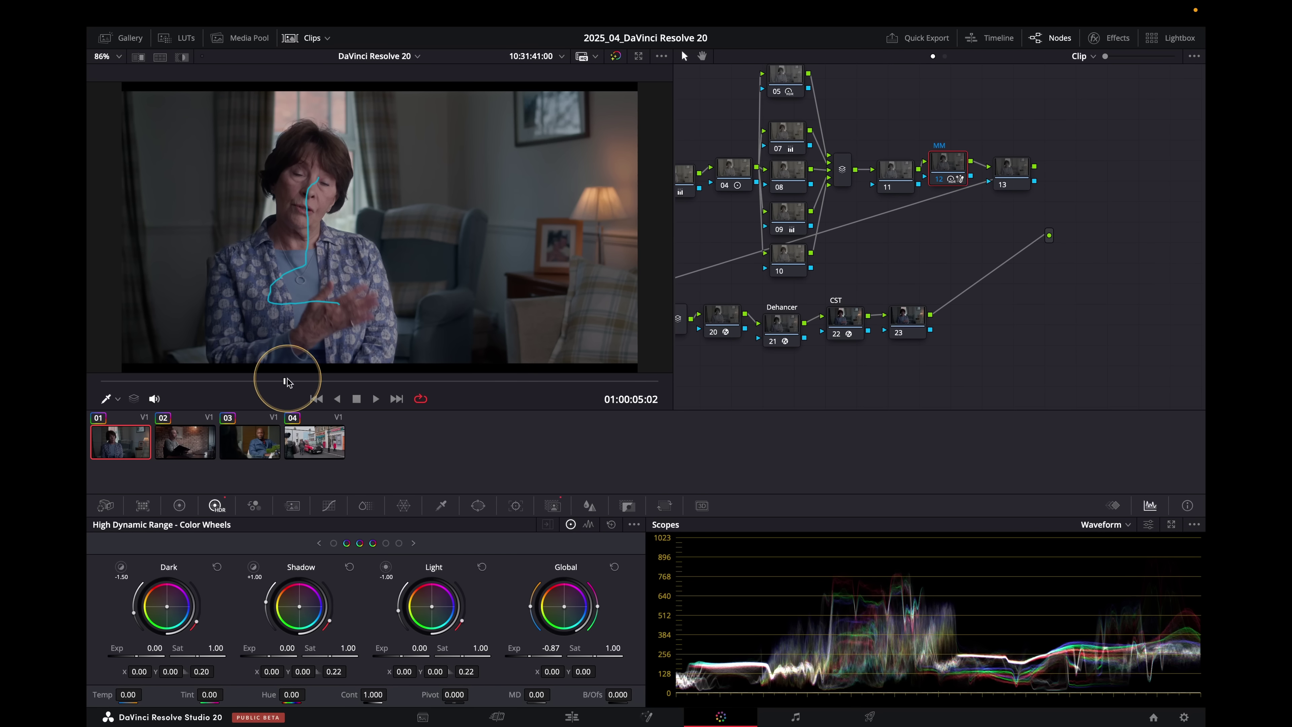
- Compare the MM node bypassed and enabled, then move to 01:00:13:15 where she raises her hand
left_click_drag(285, 381, 306, 381)
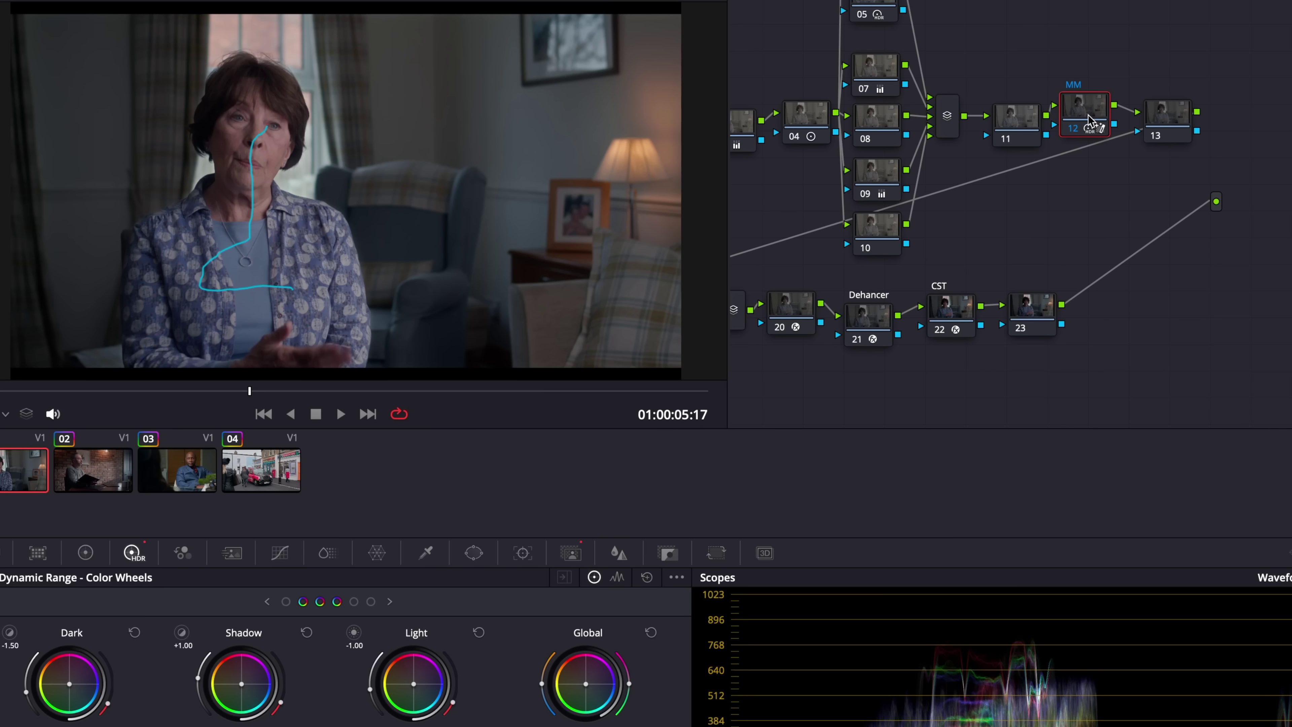
key("ctrl+d")
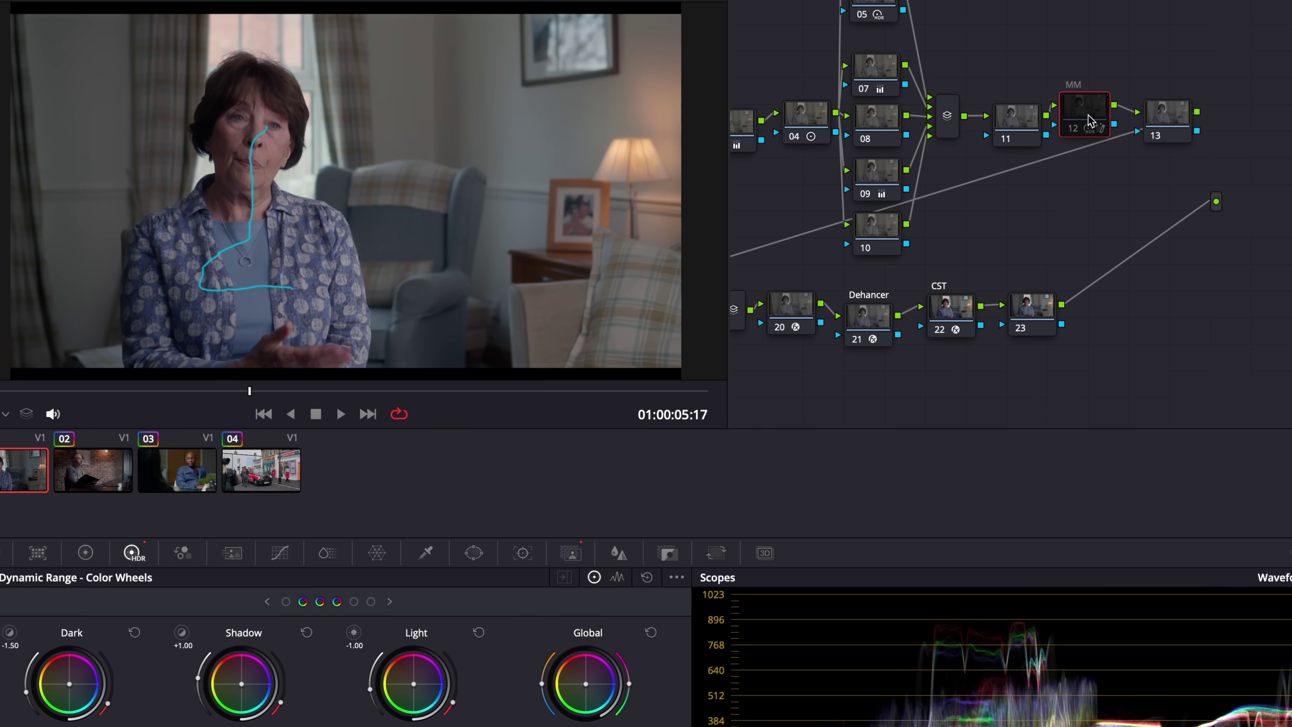
key("ctrl+d")
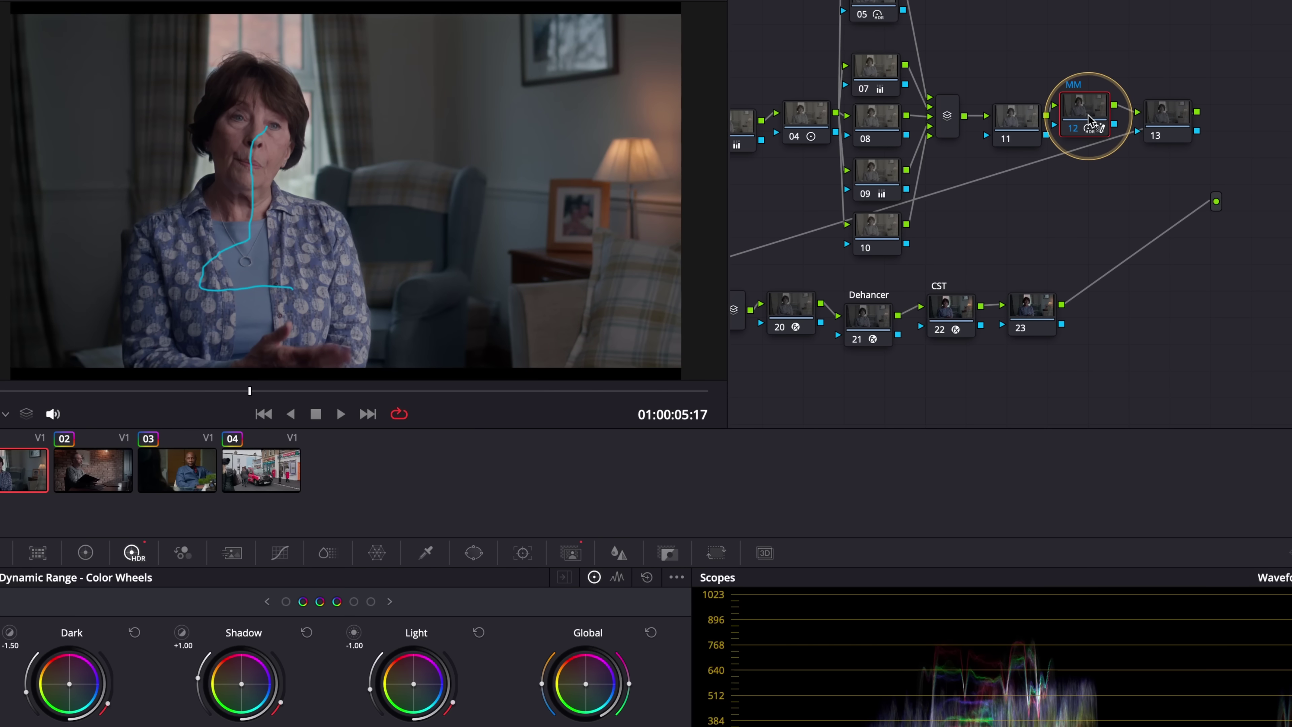
left_click_drag(249, 391, 621, 418)
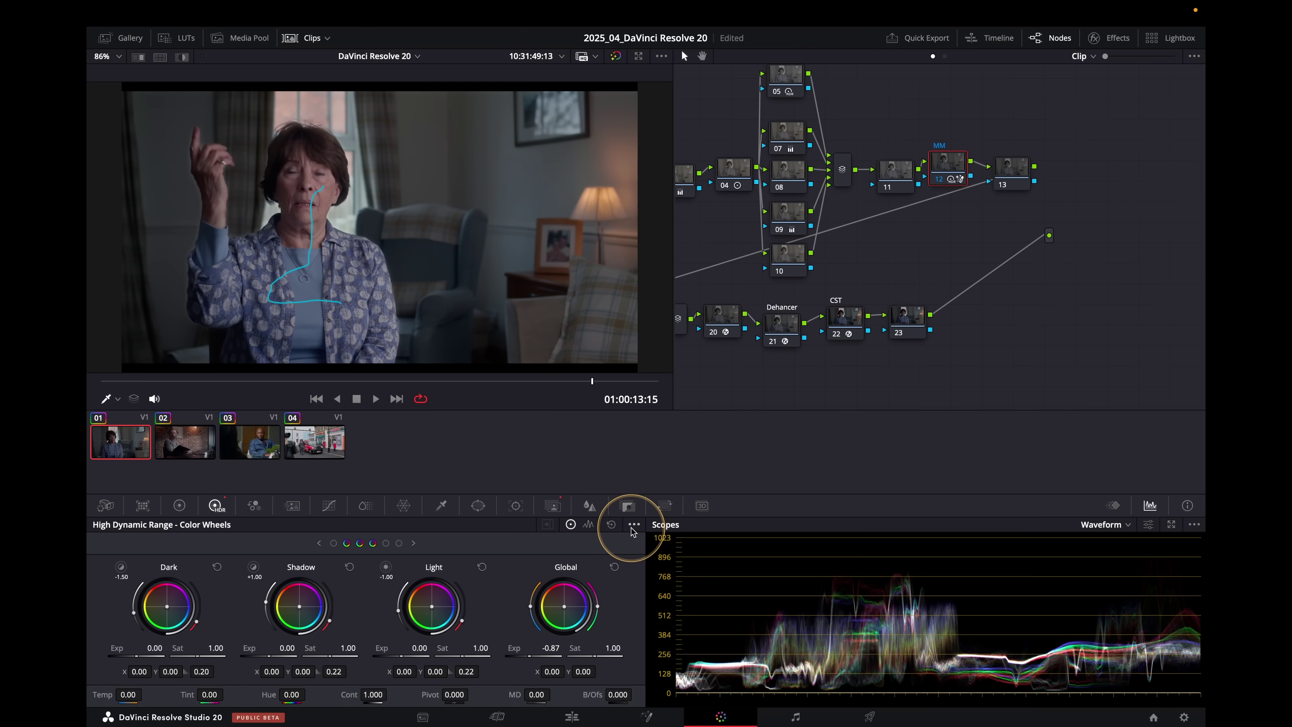
- Open the Magic Mask palette and its options menu, then add grade Version 2 to clip 01
left_click(552, 506)
left_click(634, 524)
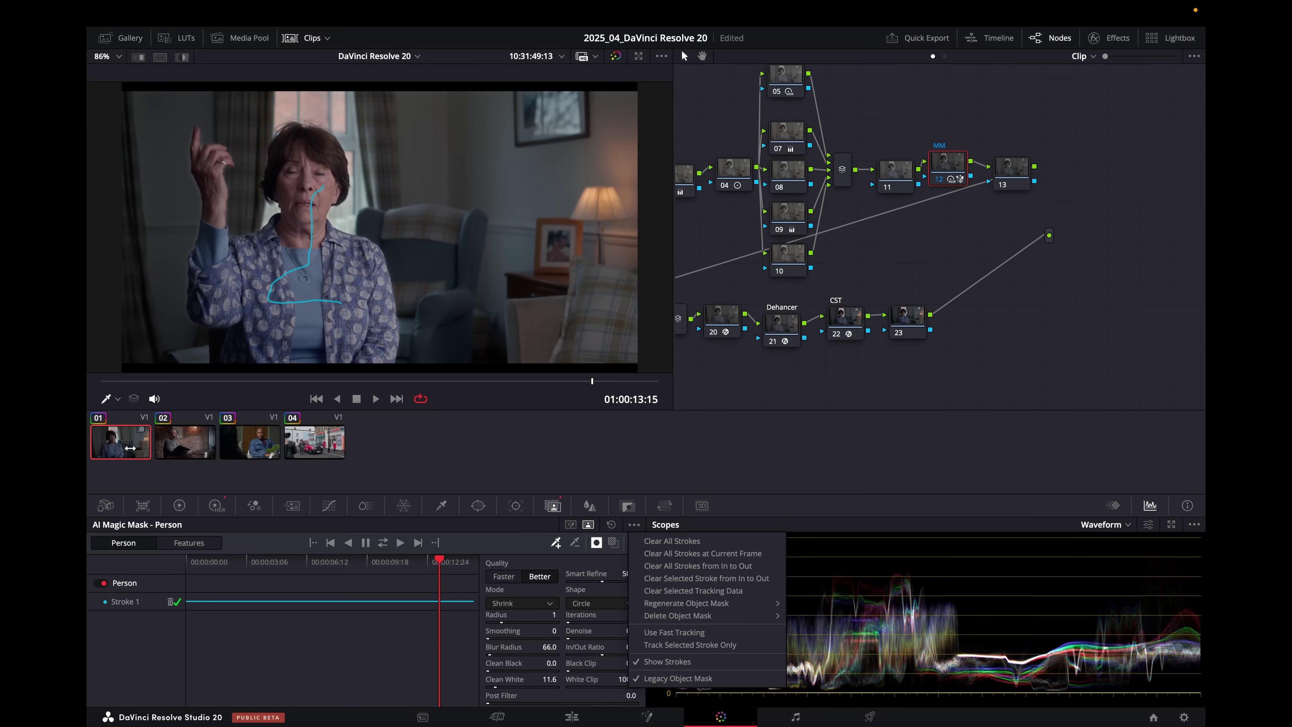
key("ctrl+y")
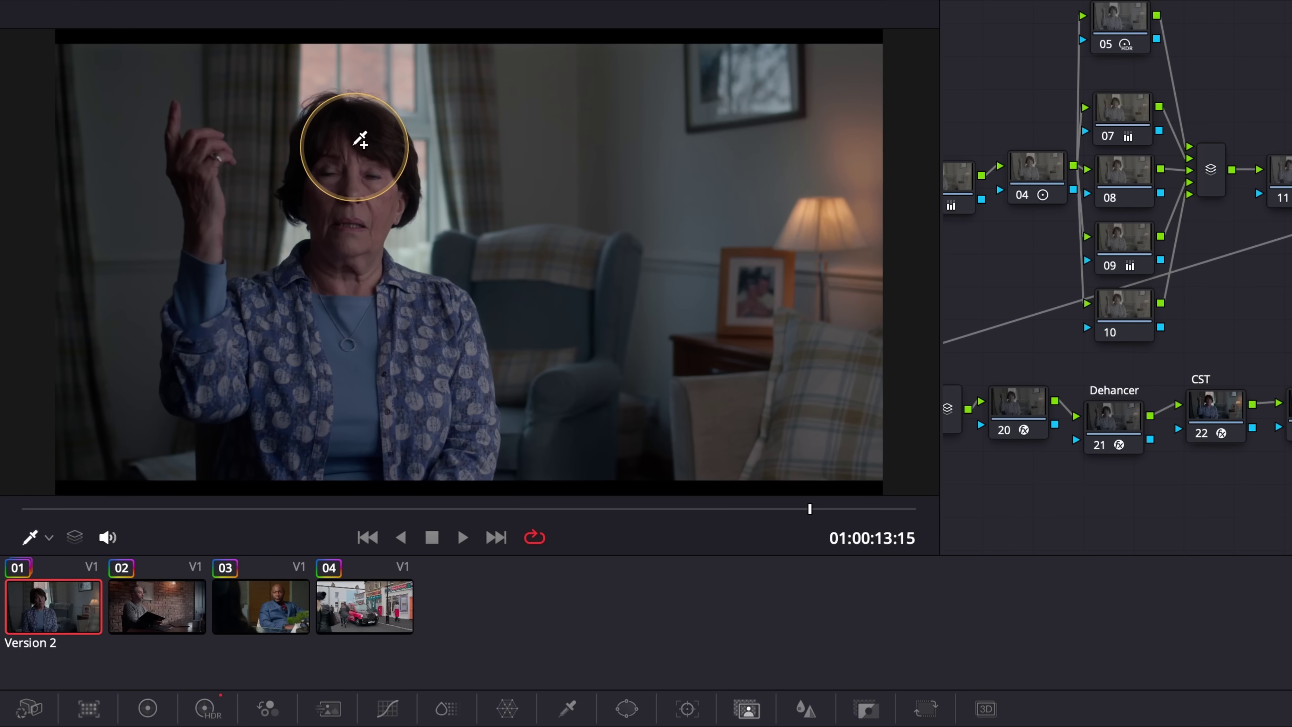
- Place Magic Mask points on her chin, chest, shirt, sleeve, up the raised arm and hand
left_click(367, 241)
left_click(411, 324)
left_click(437, 399)
left_click(384, 438)
left_click(295, 424)
left_click(225, 384)
left_click(206, 322)
left_click(204, 278)
left_click(208, 218)
left_click(201, 171)
left_click(186, 160)
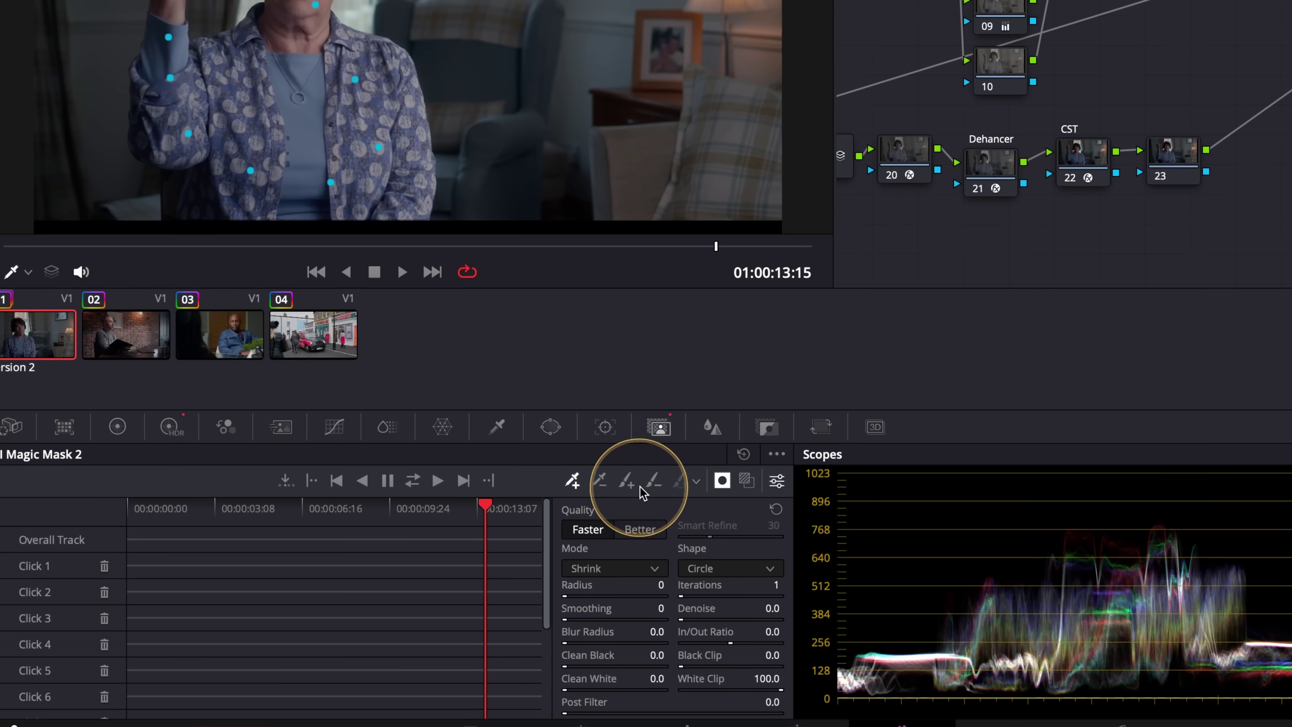
- Switch to the Magic Mask stroke tool and set the mask quality to Better
left_click(549, 542)
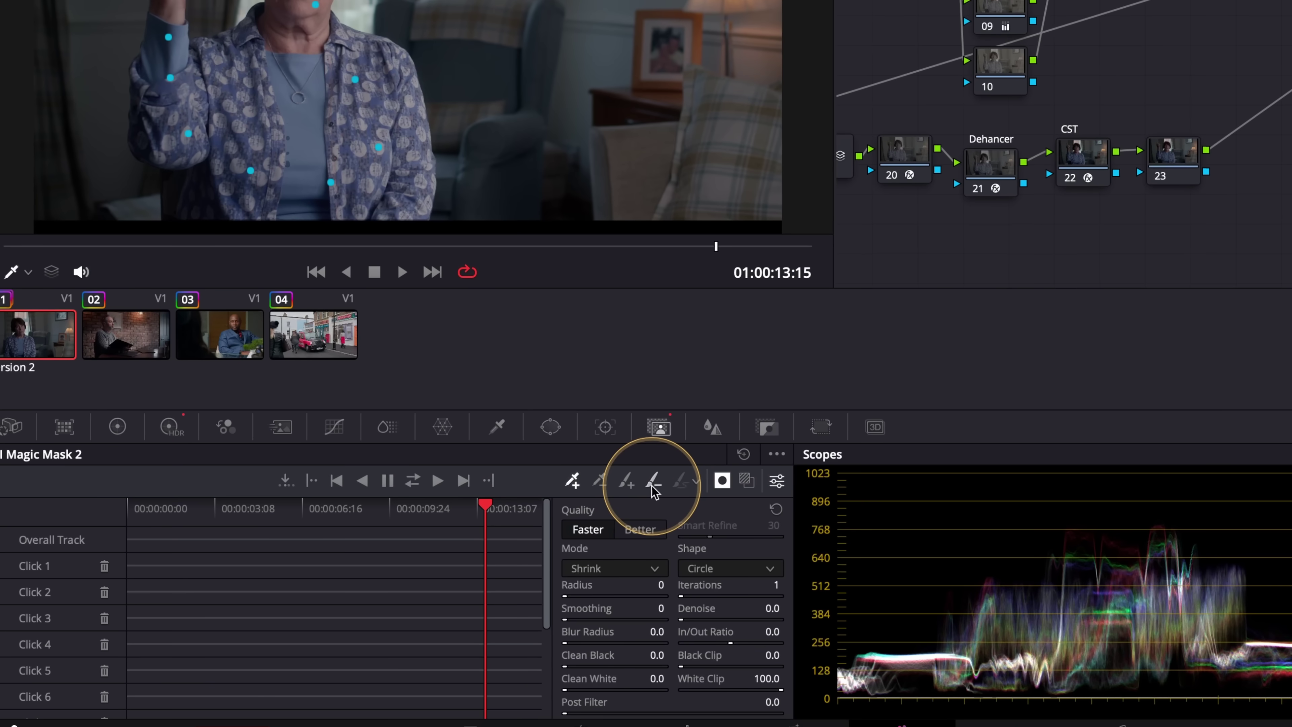
left_click(697, 482)
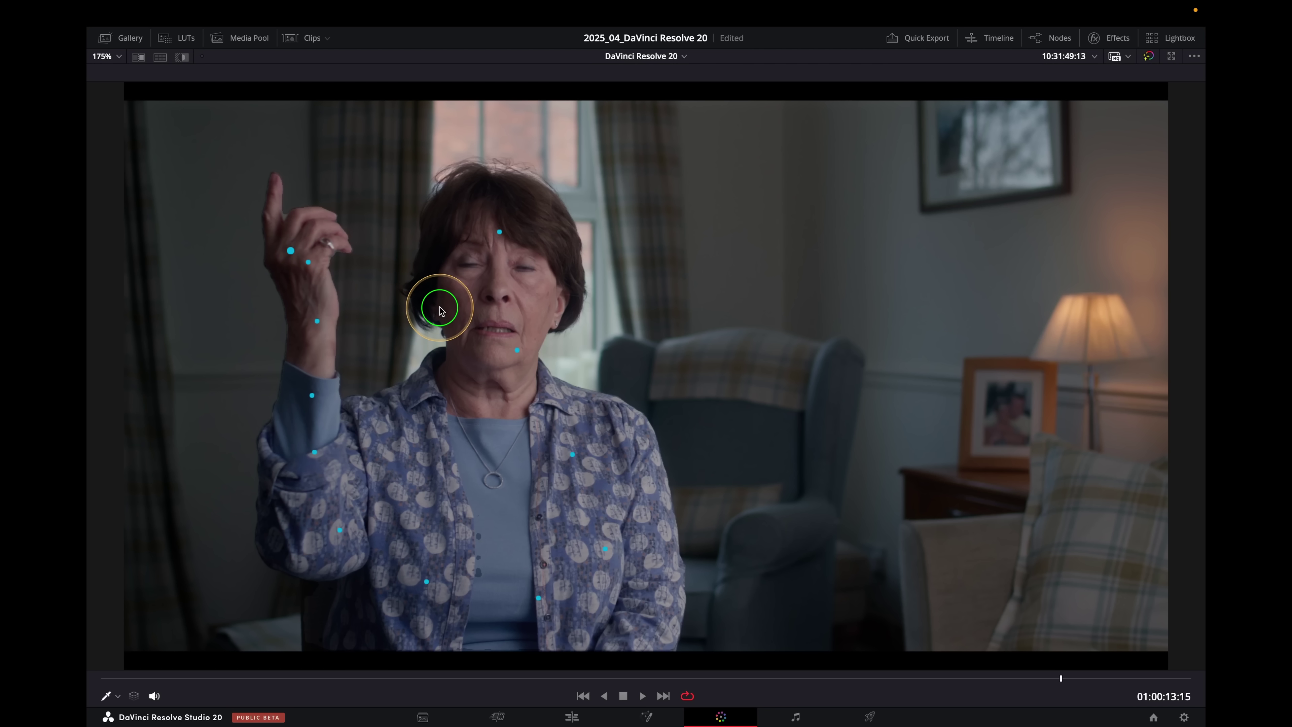
key("alt+f")
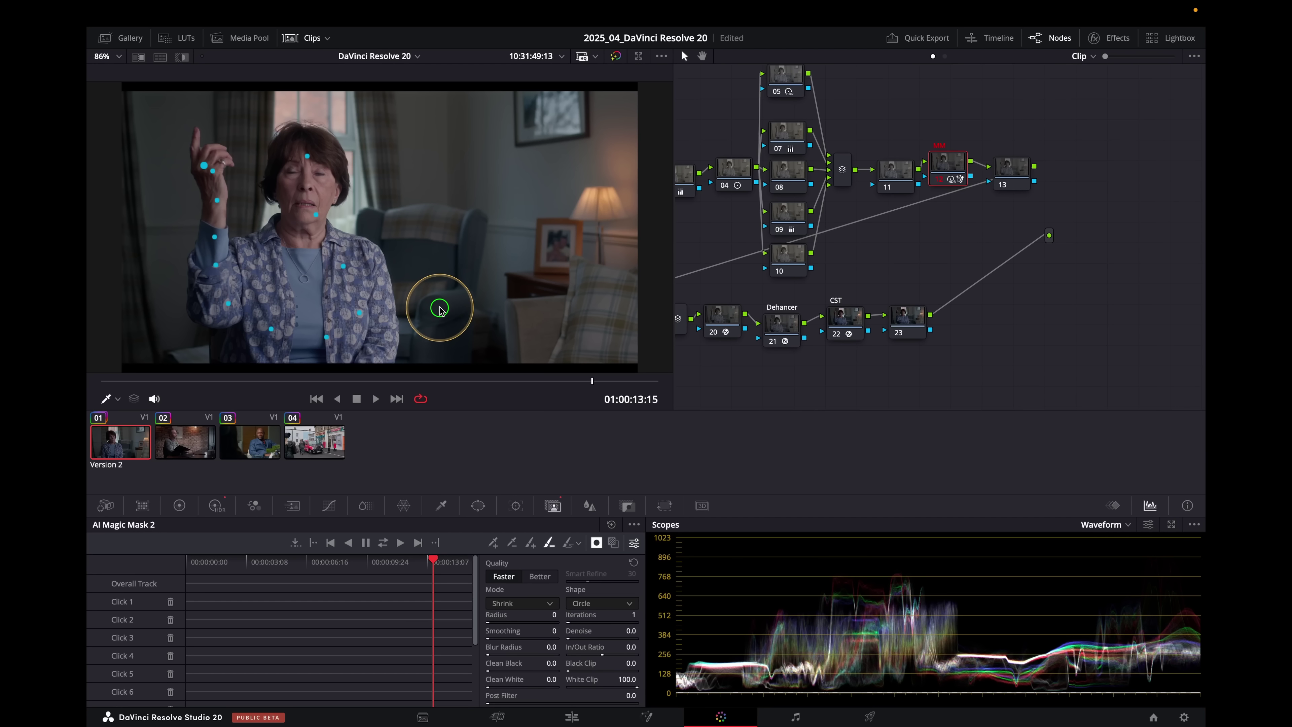
left_click(540, 577)
key("alt+f")
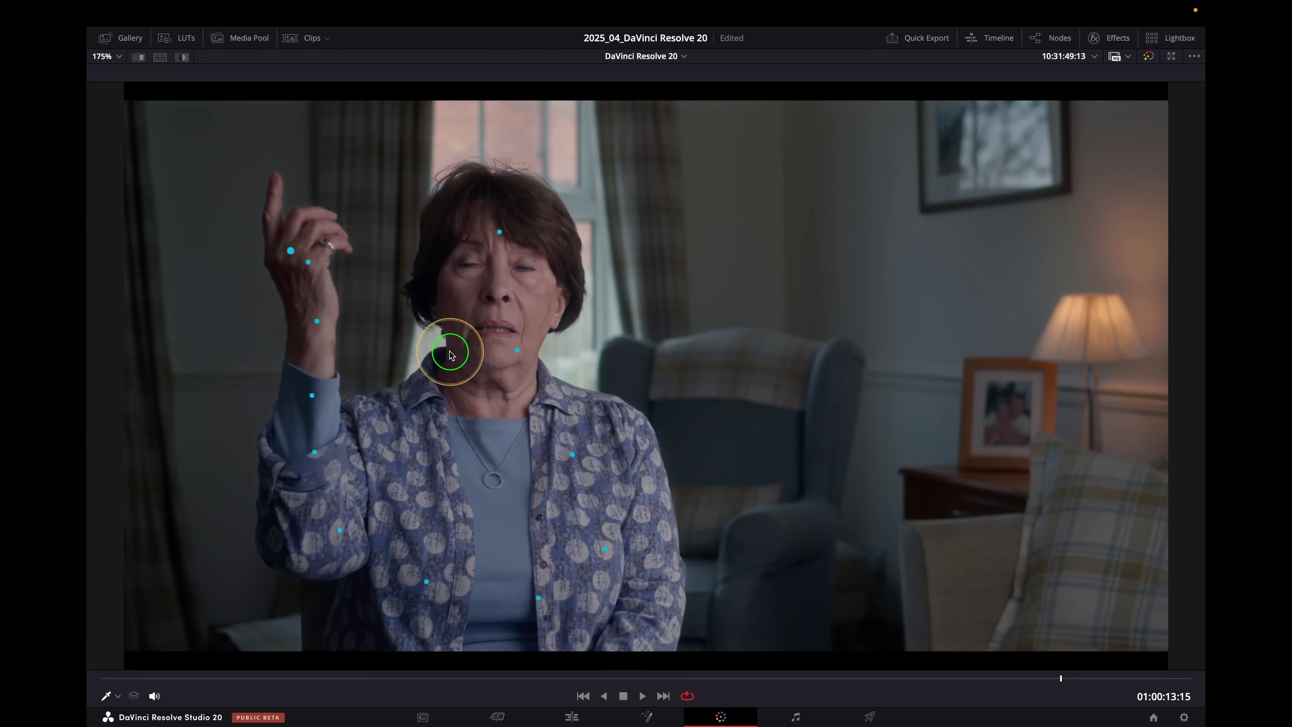
key("alt+f")
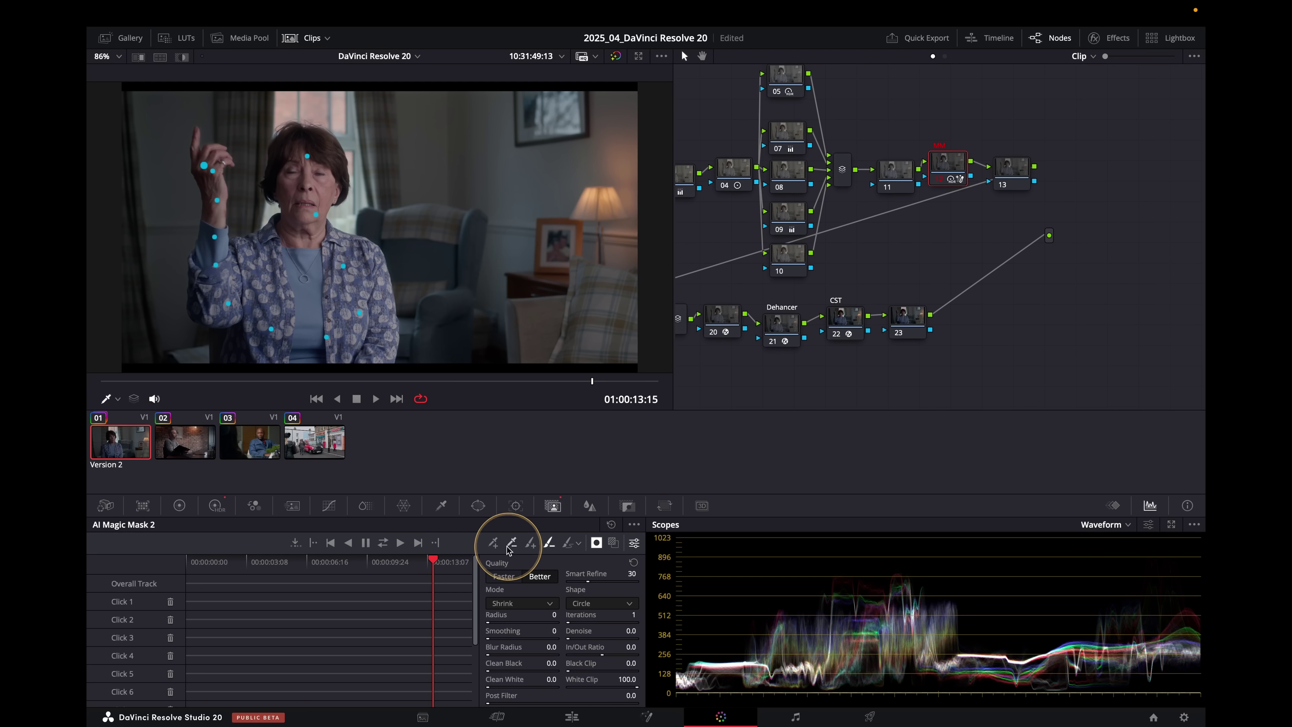
- Return to adding strokes and compare the Version 1 and Version 2 grades of clip 01
left_click(493, 542)
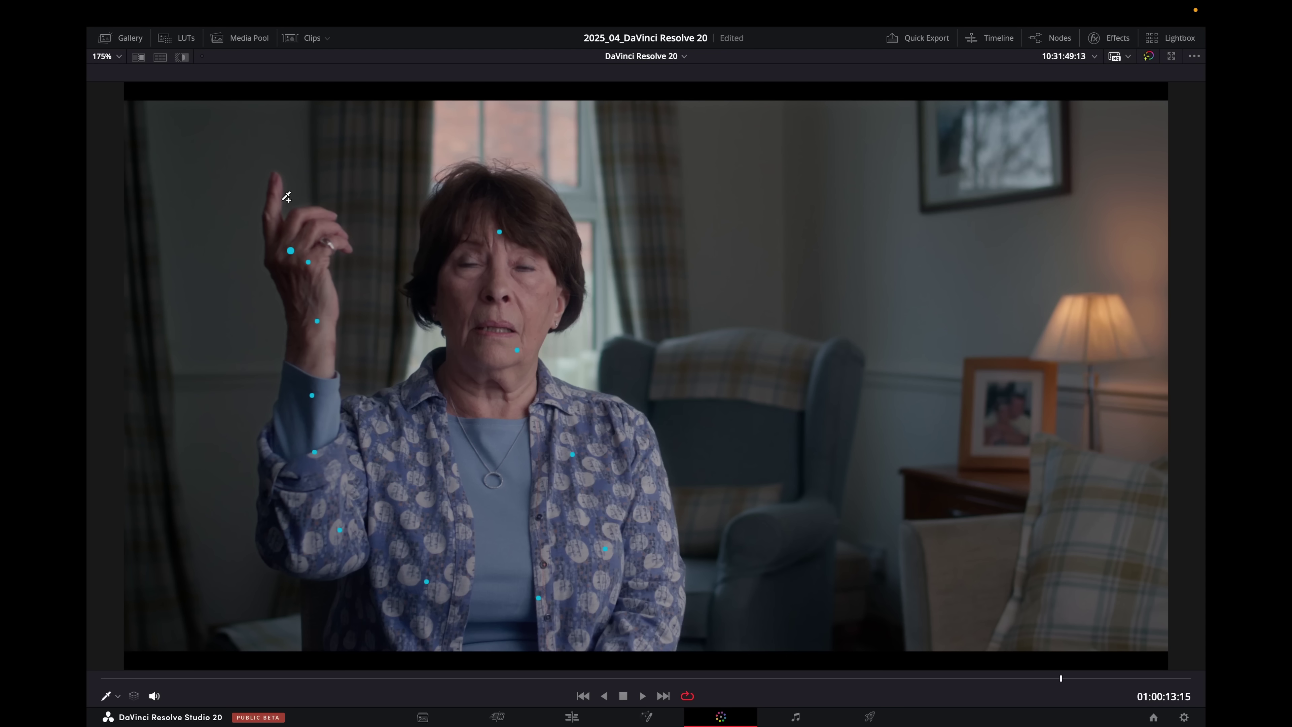
key("ctrl+b")
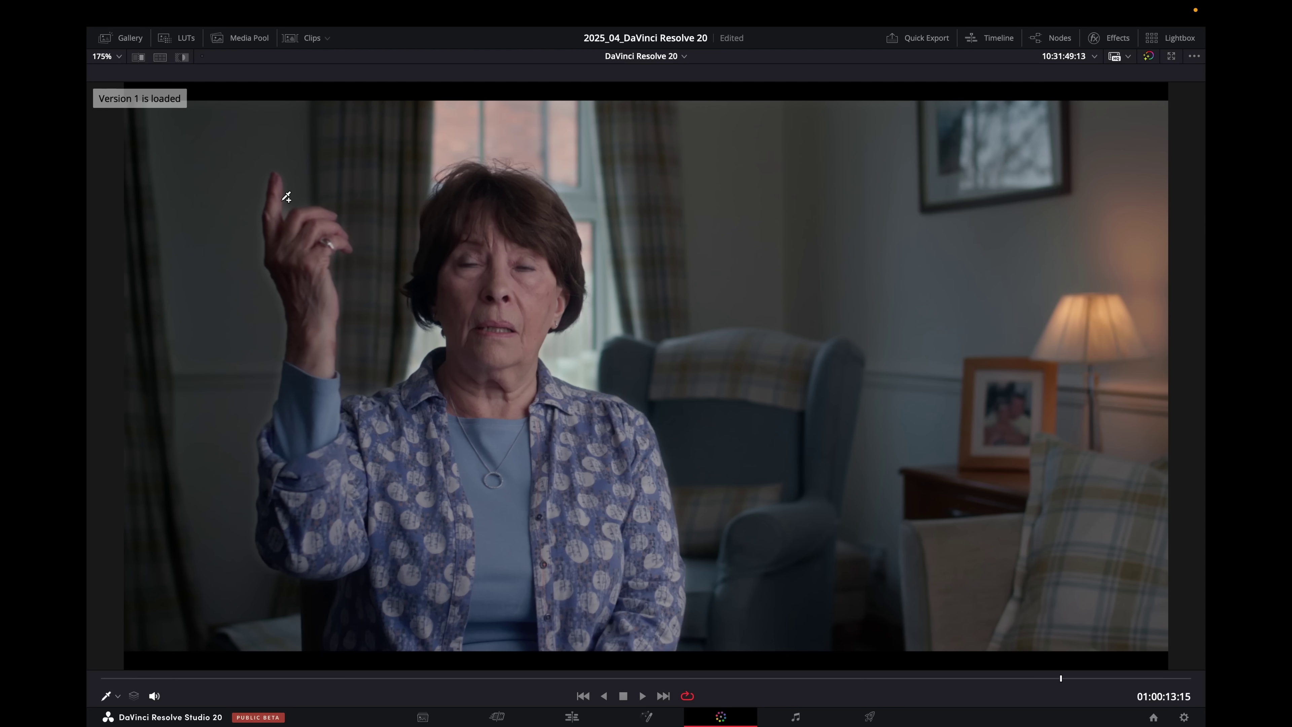
key("ctrl+n")
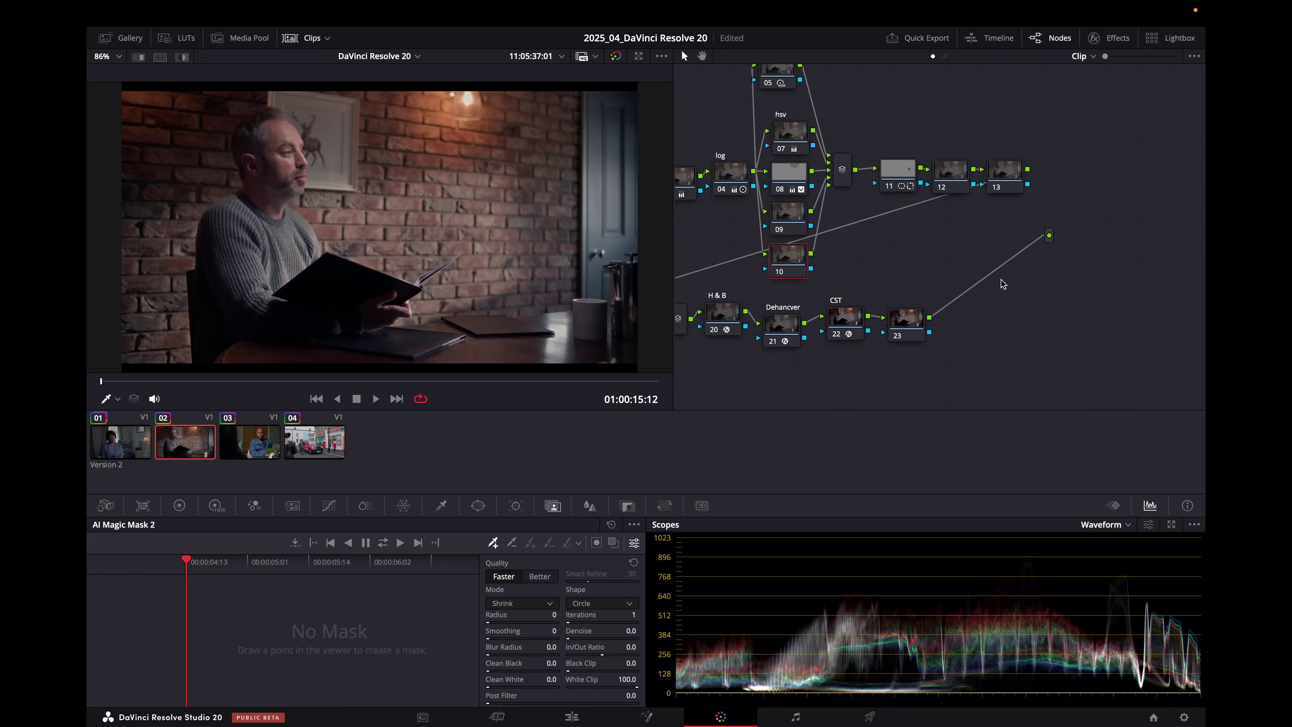
- Apply Resolve FX Depth Map from the Effects library to node 10
left_click(1111, 39)
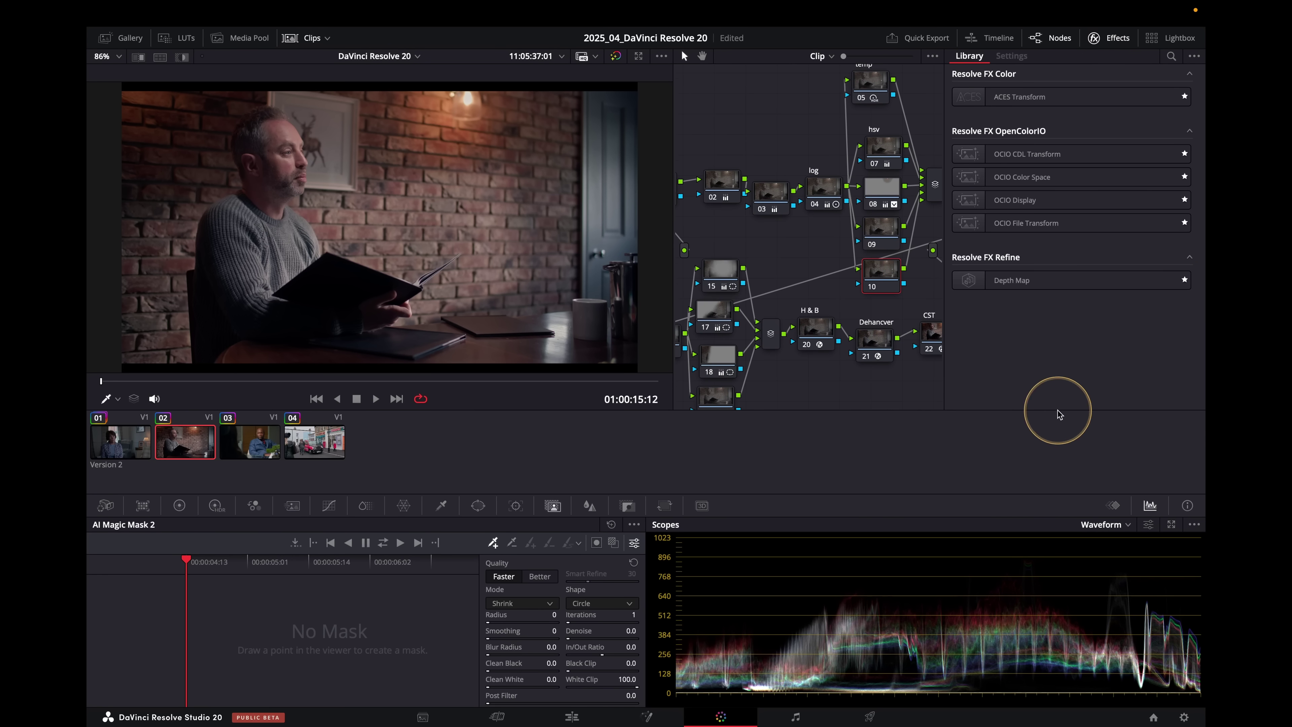
left_click_drag(1012, 281, 875, 278)
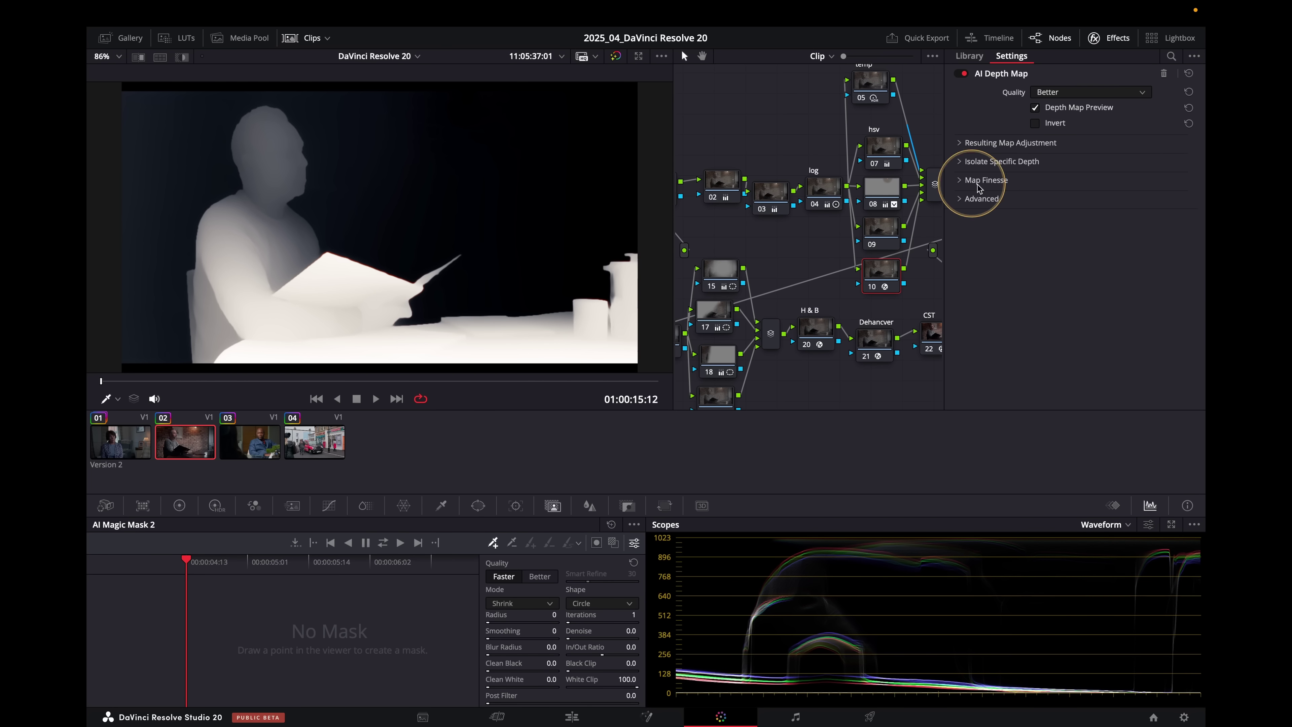
- Enable Adjust Map Levels and Isolate Specific Depth, shifting Target Depth to isolate the man
left_click(975, 143)
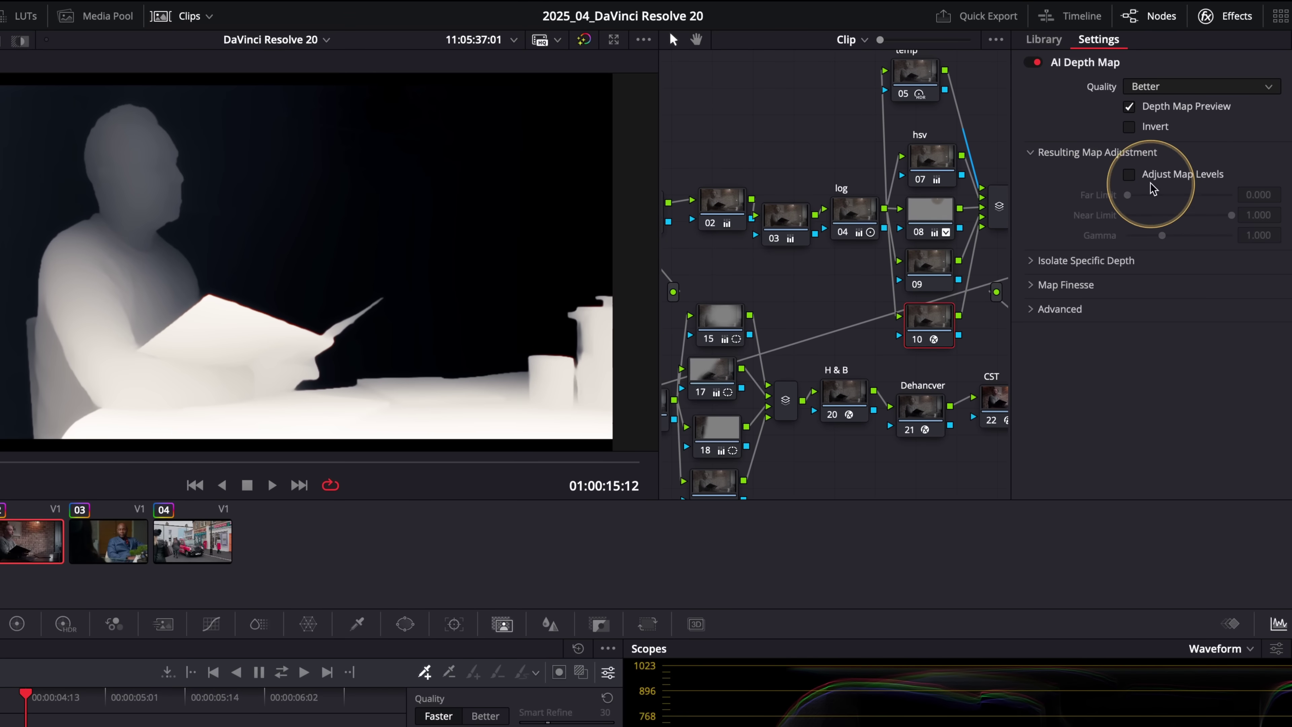
left_click(1035, 159)
mouse_move(1232, 214)
left_mouse_down()
mouse_move(1124, 215)
mouse_move(1224, 216)
left_mouse_up()
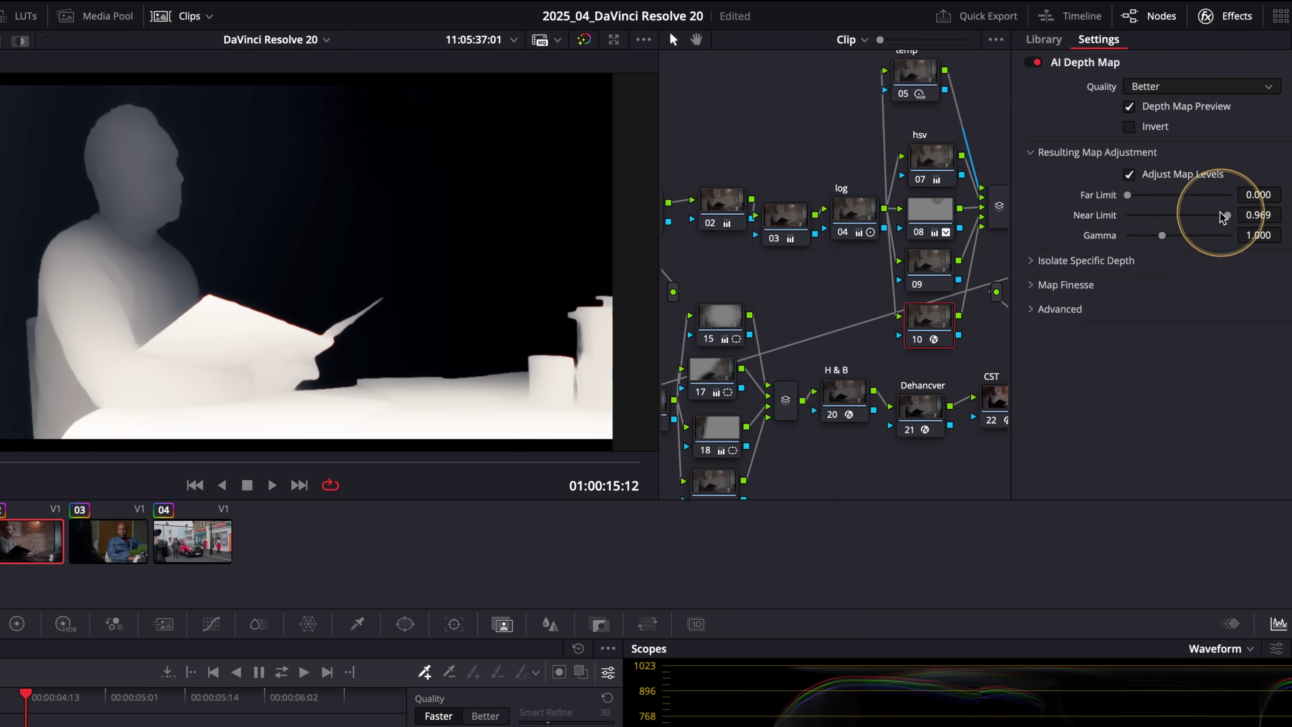
left_click(1033, 262)
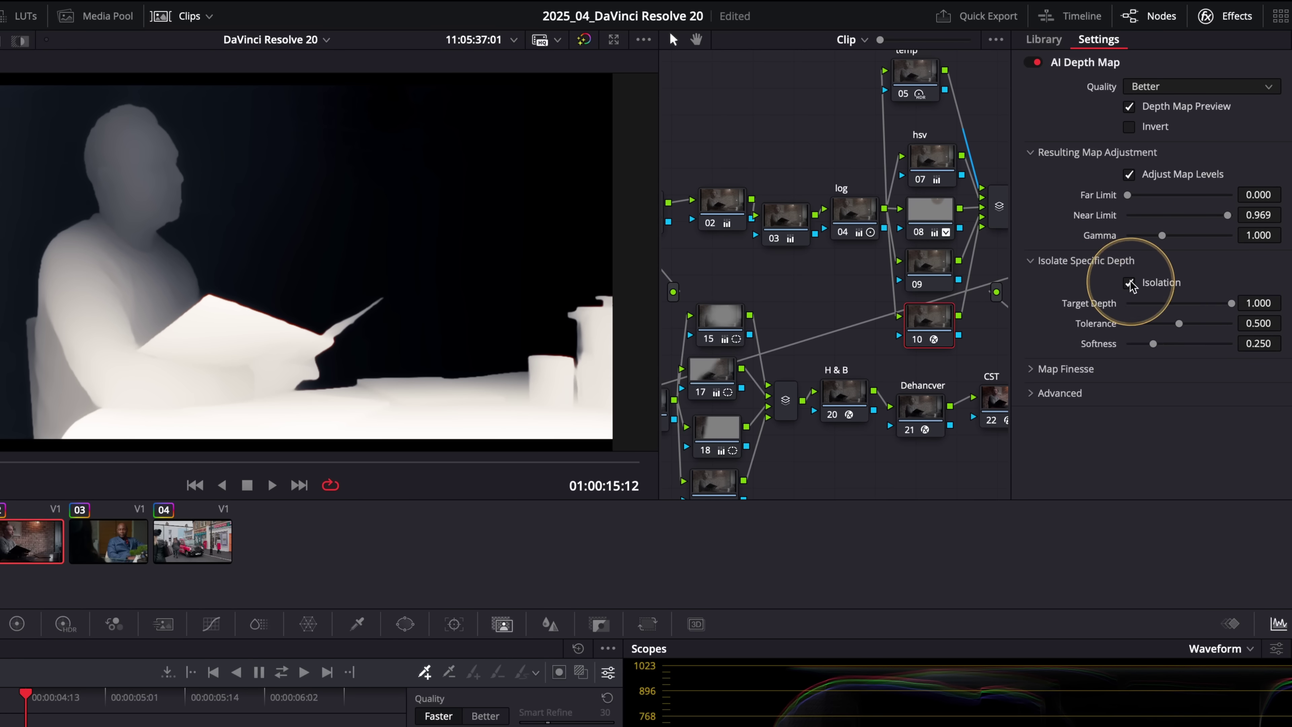
left_click_drag(1231, 303, 1182, 310)
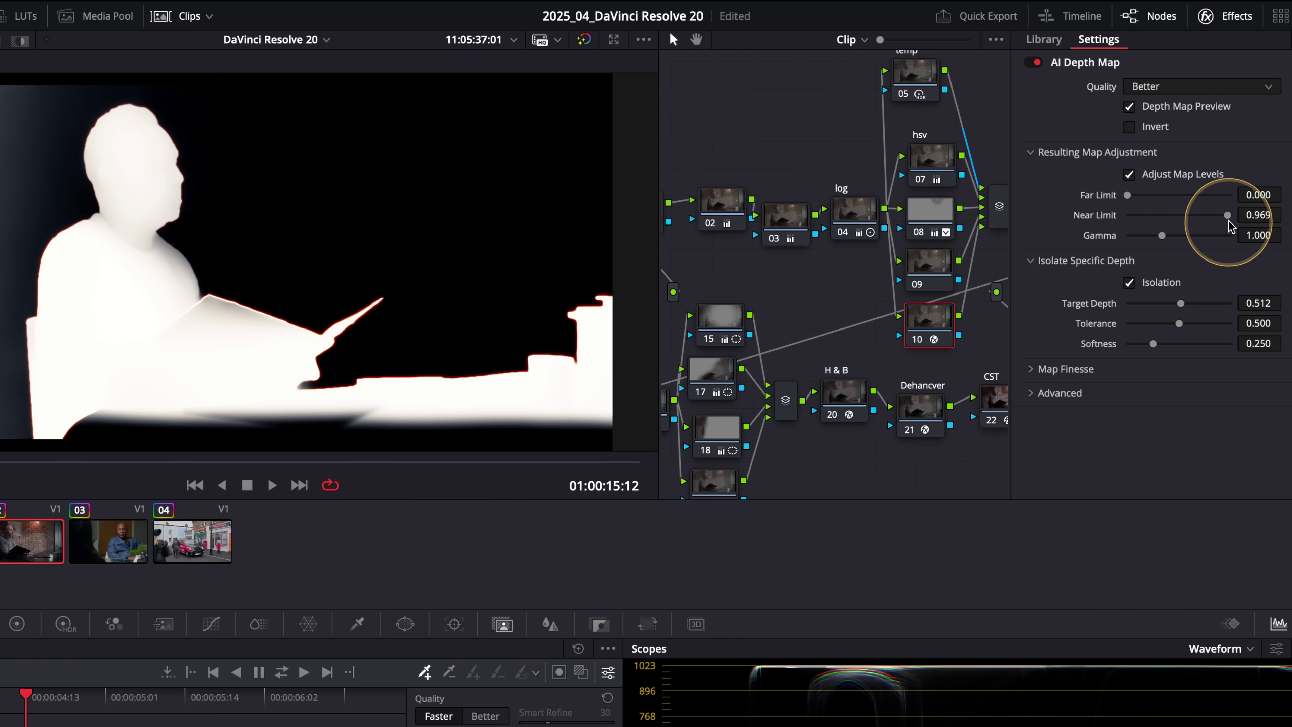
- Set Near Limit 0.946, Far Limit 0.047 and Tolerance 0.543, then turn off the depth preview
left_click_drag(1229, 220, 1225, 220)
left_click_drag(1127, 195, 1136, 195)
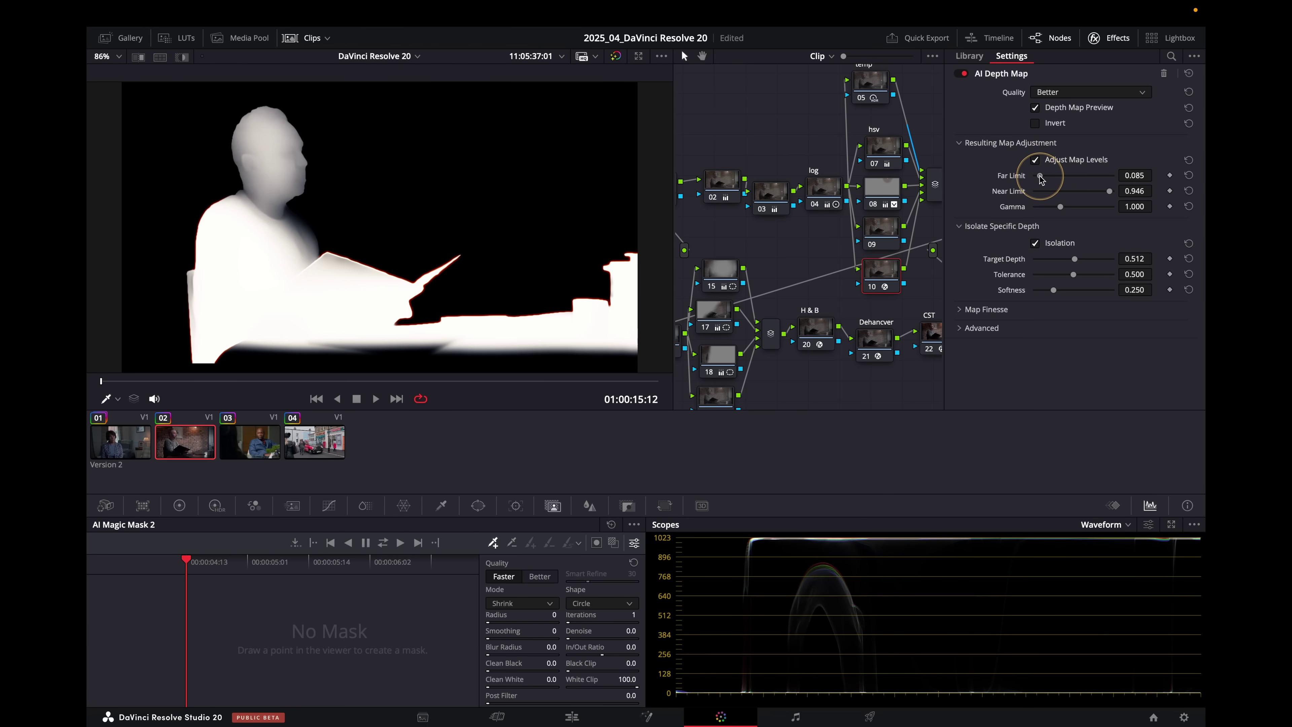
left_click_drag(1040, 177, 1038, 176)
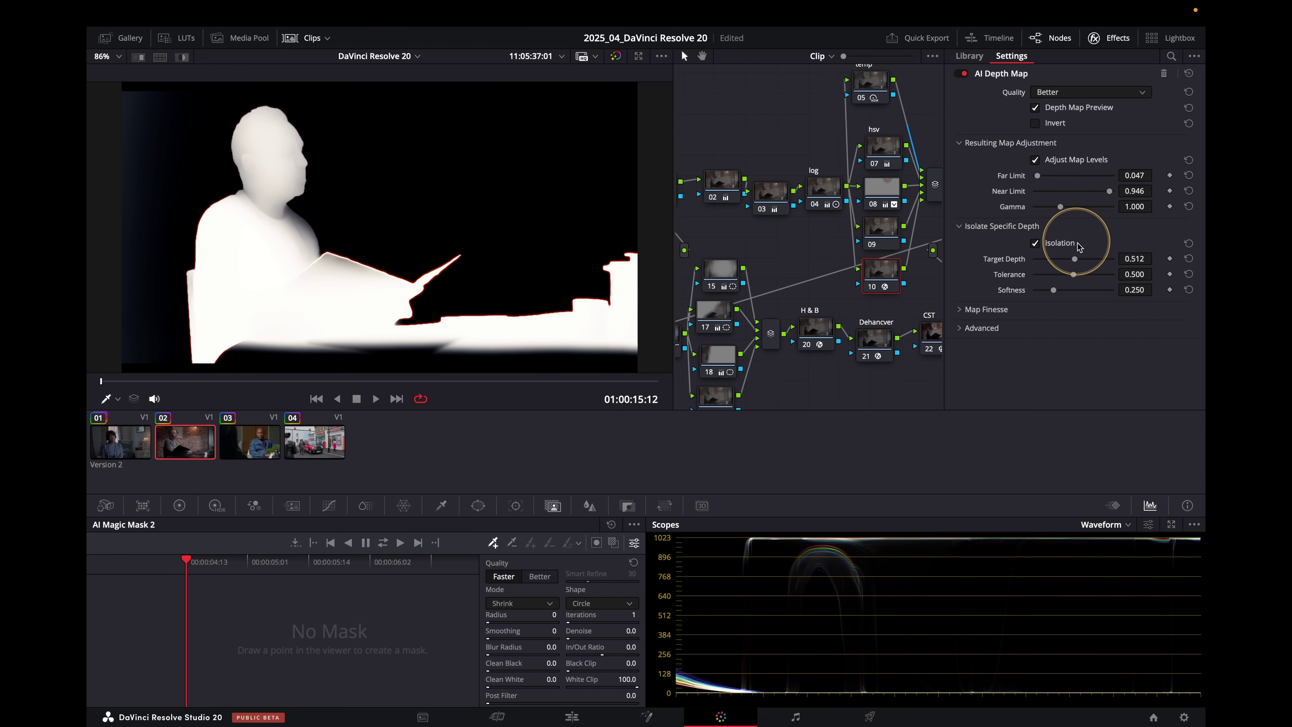
left_click_drag(1075, 276, 1077, 275)
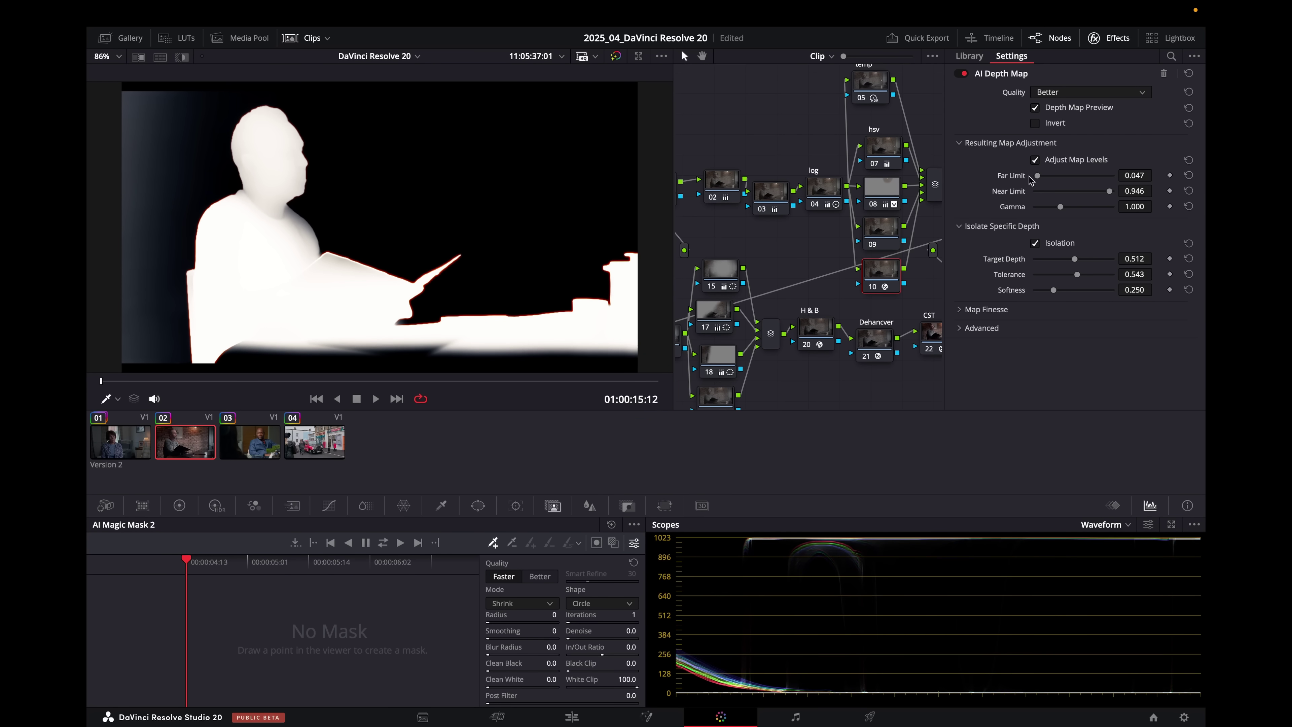
left_click(1035, 107)
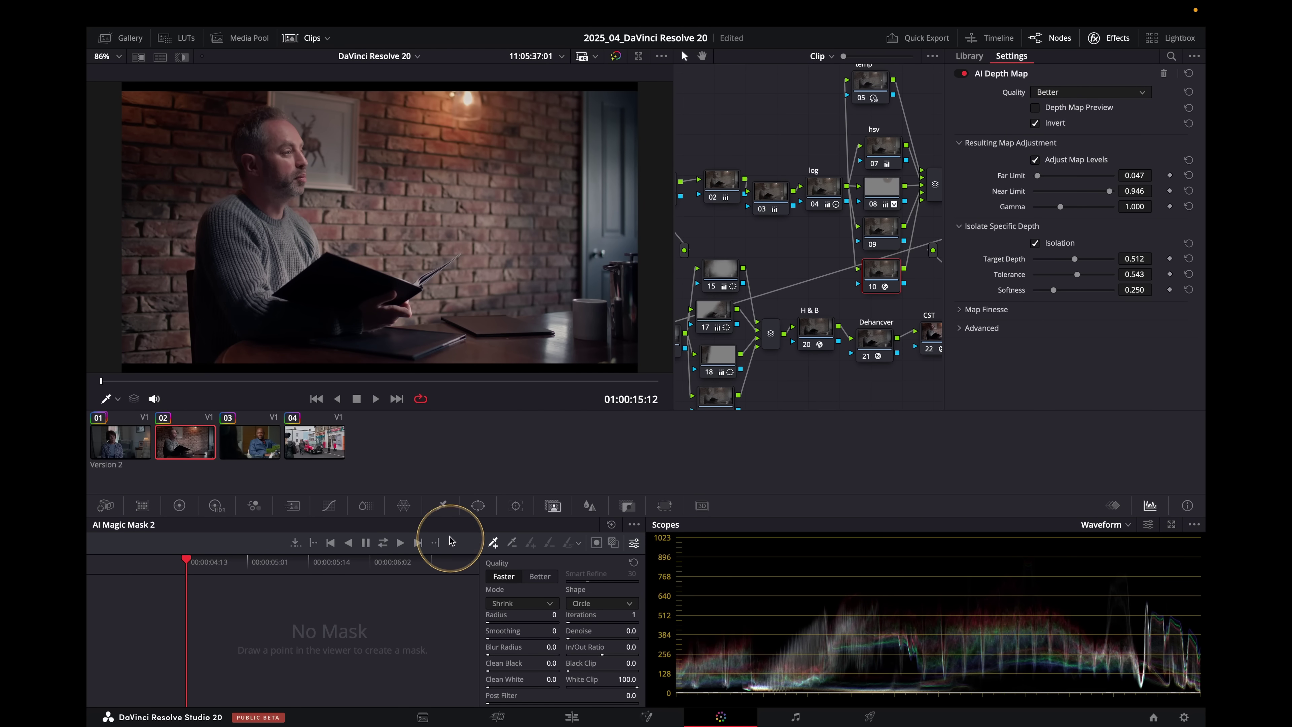
- Lower Global exposure in the HDR wheels to -0.39, then open clip 03 of the suited man
left_click(216, 506)
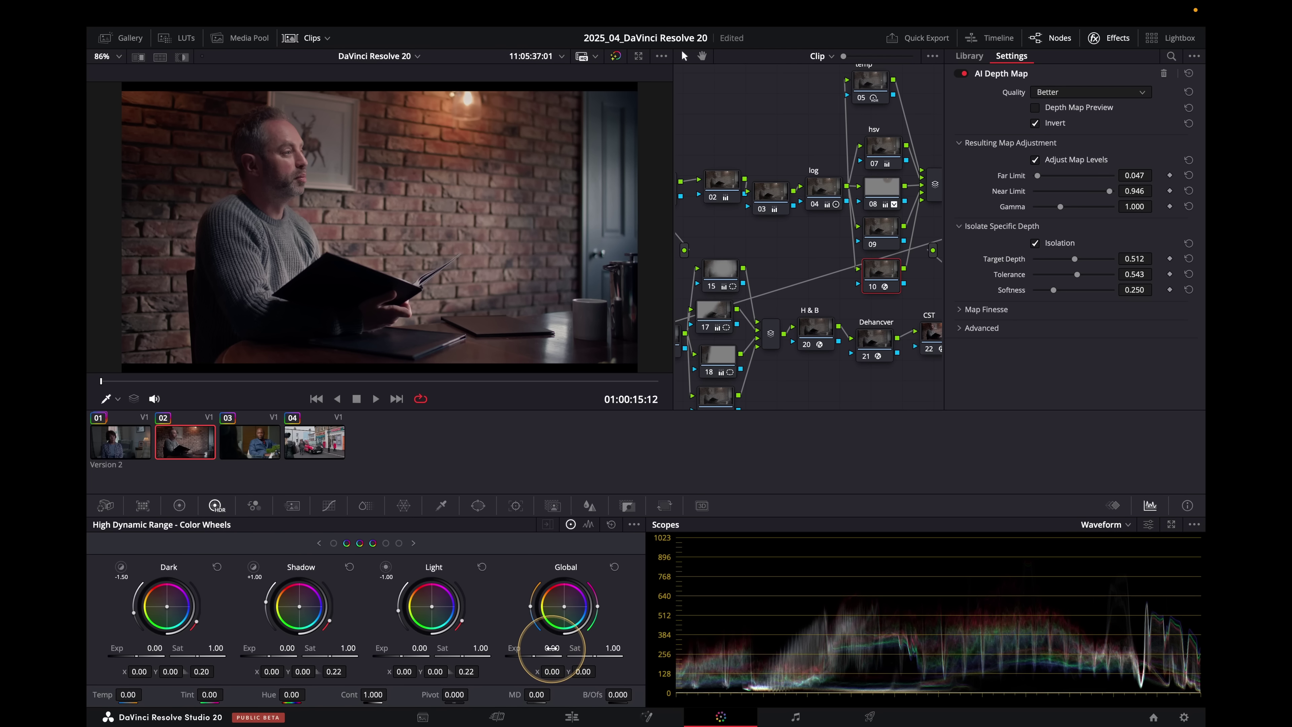
left_click_drag(527, 646, 475, 635)
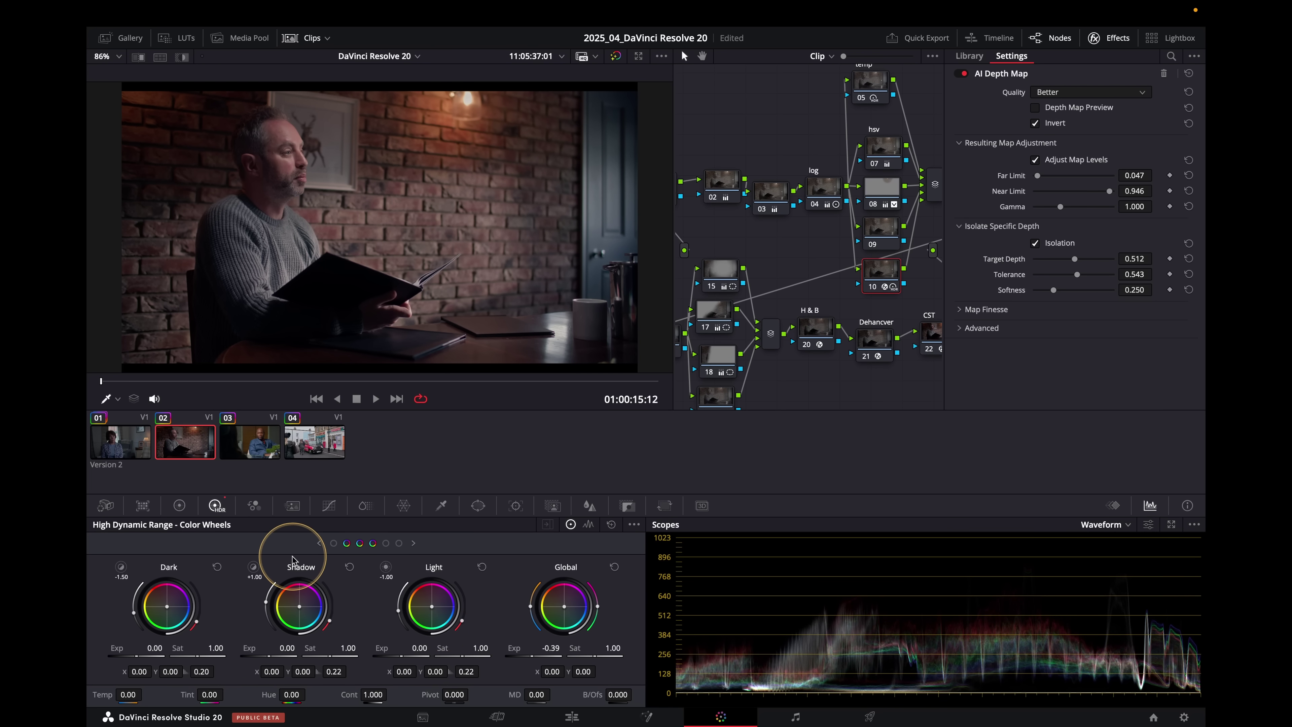
left_click(264, 437)
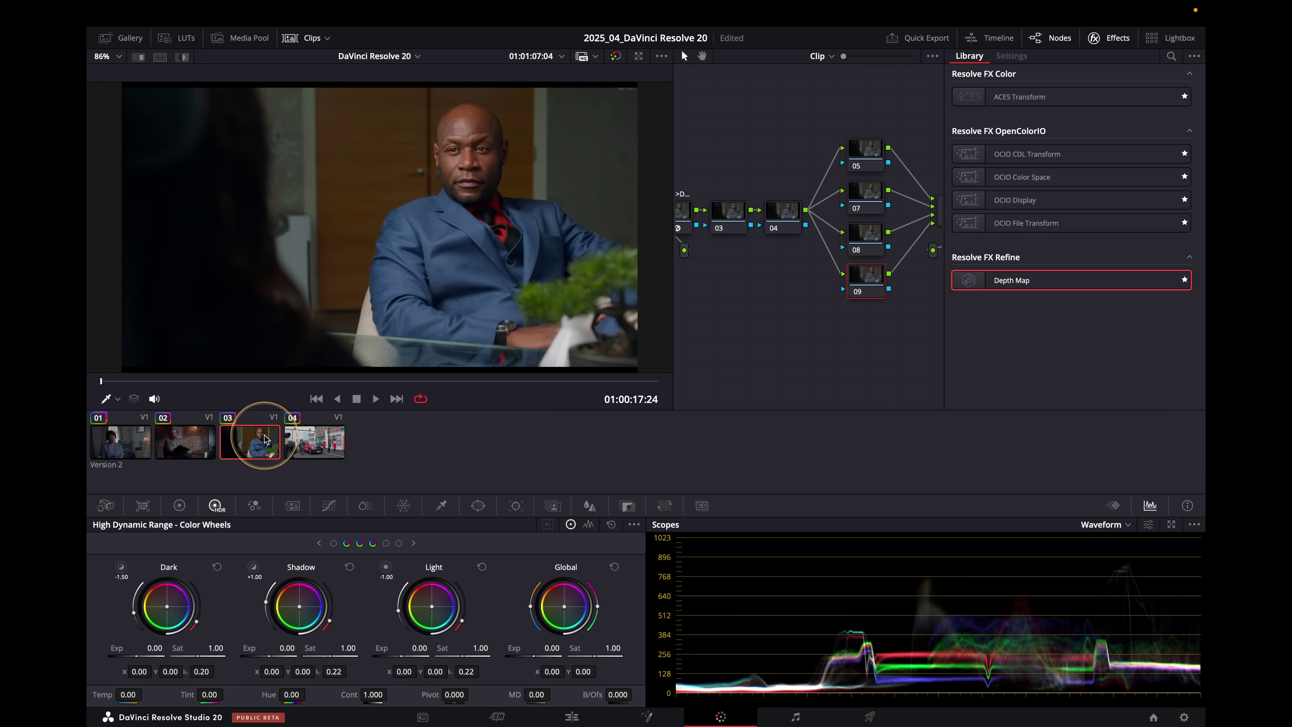
- Open the Color Warper in Chroma Warp mode and pop it out into a floating window
left_click(404, 506)
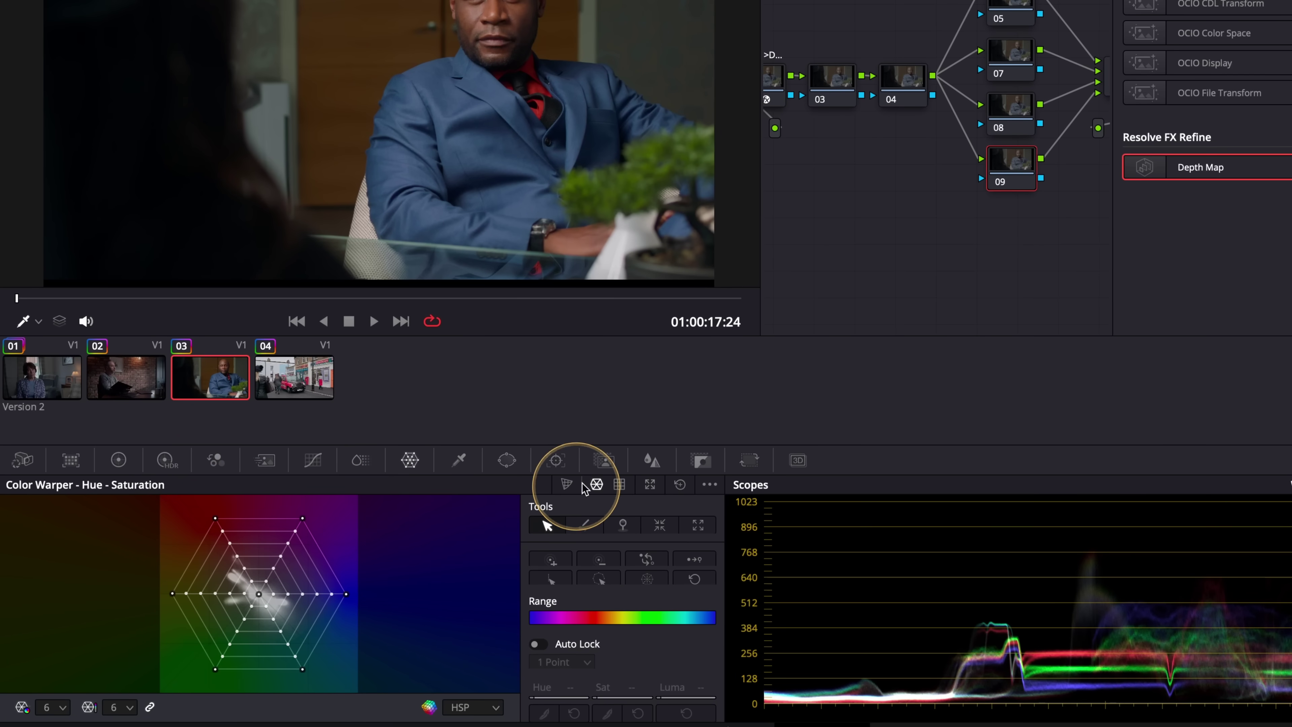
left_click(618, 484)
left_click(597, 486)
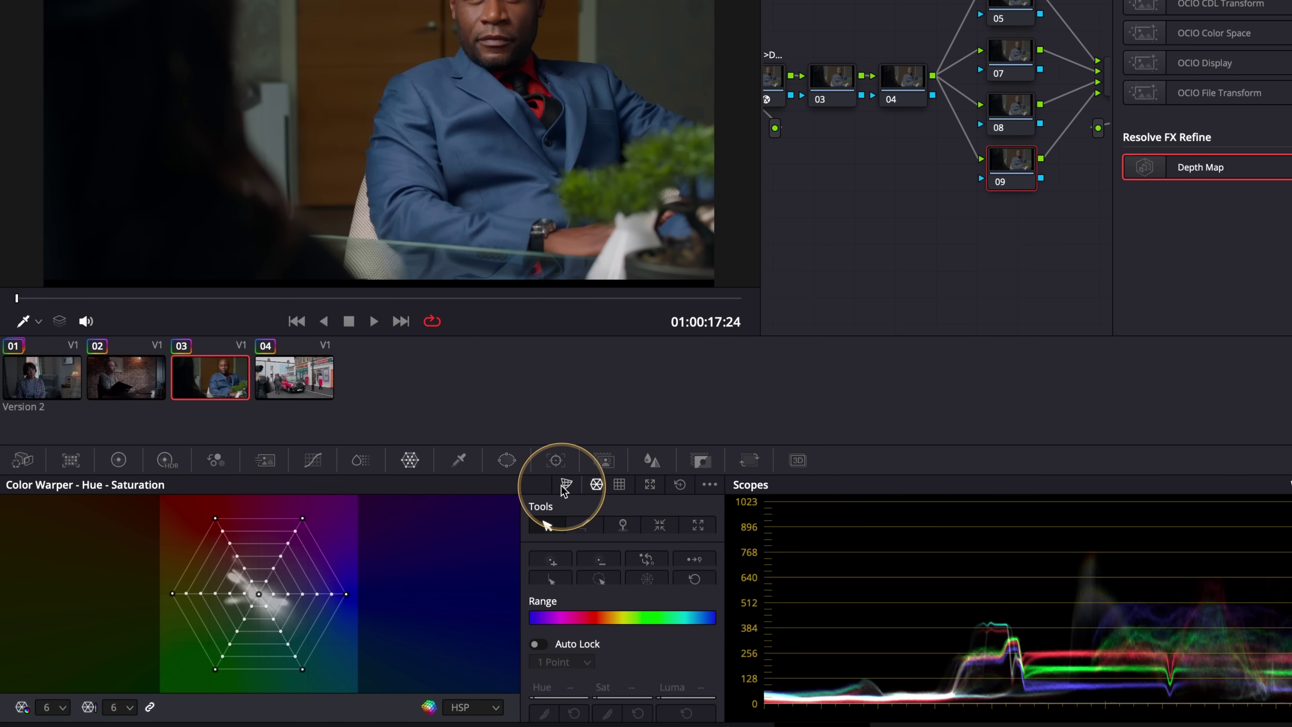
left_click(566, 484)
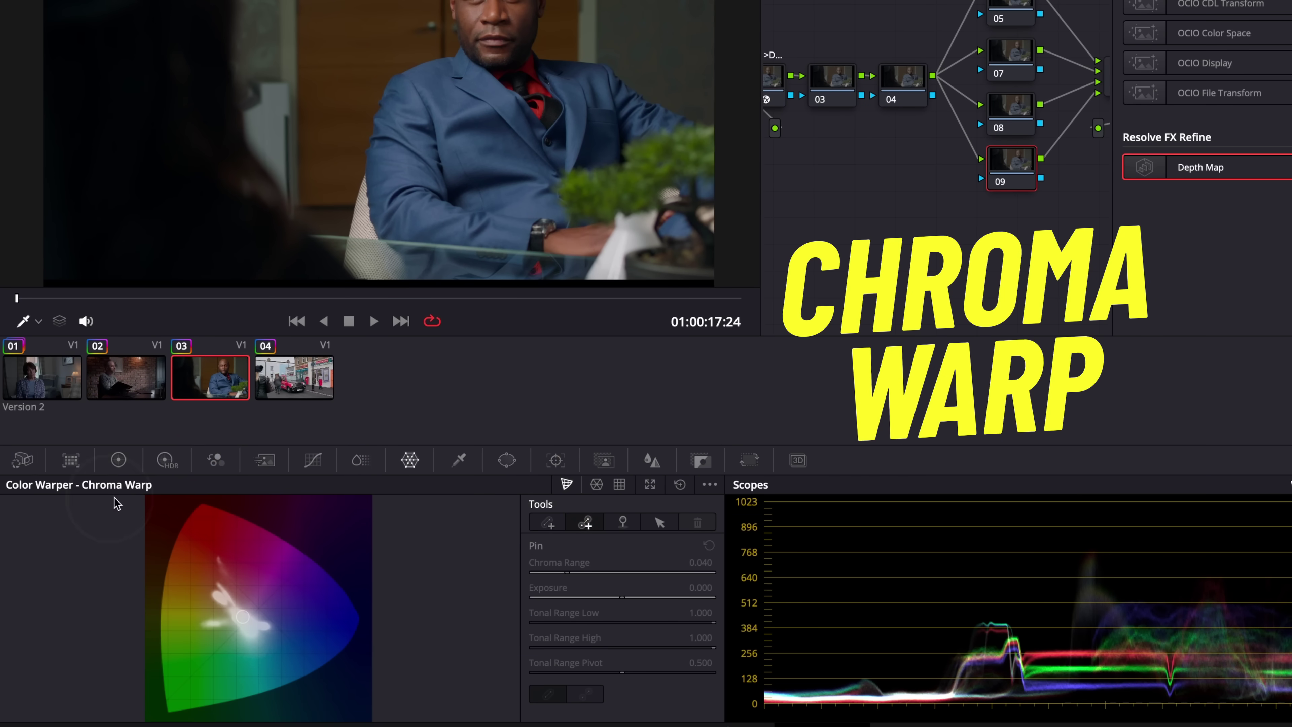
left_click(650, 484)
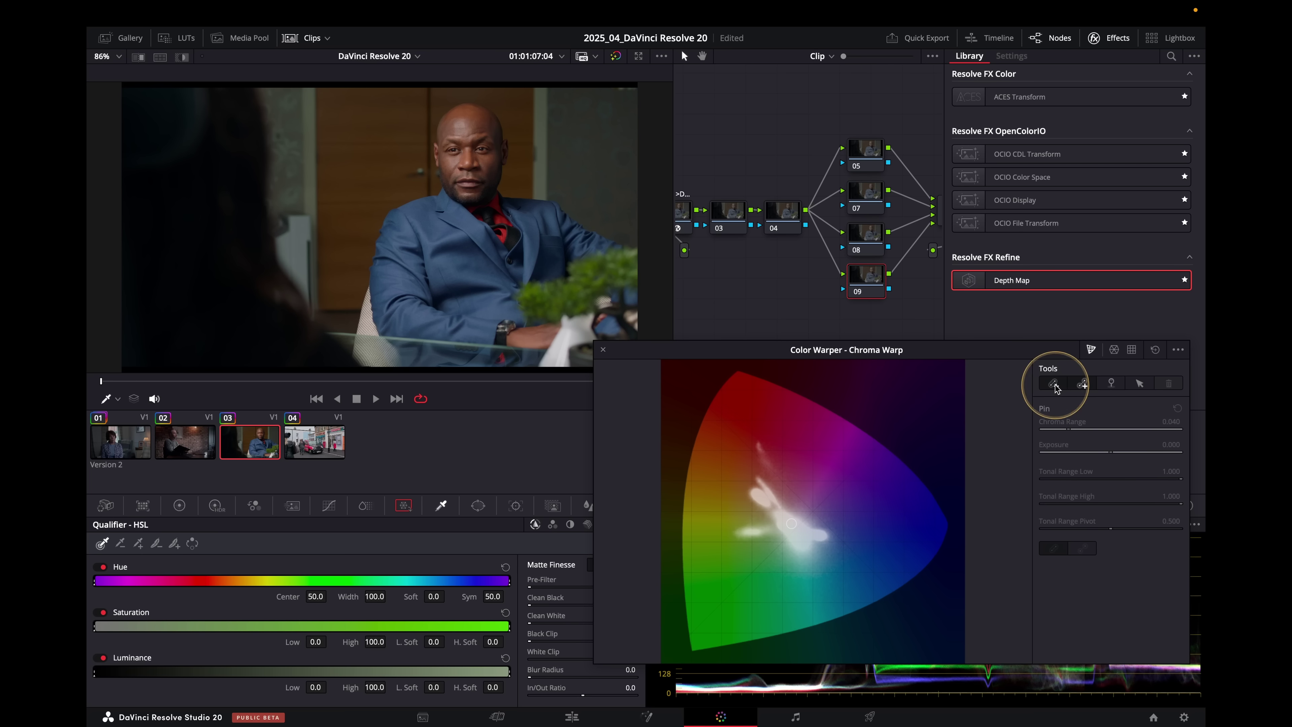
- Draw a chroma warp stroke pulling the suit's blue toward green, exposure about -0.140
left_click(484, 342)
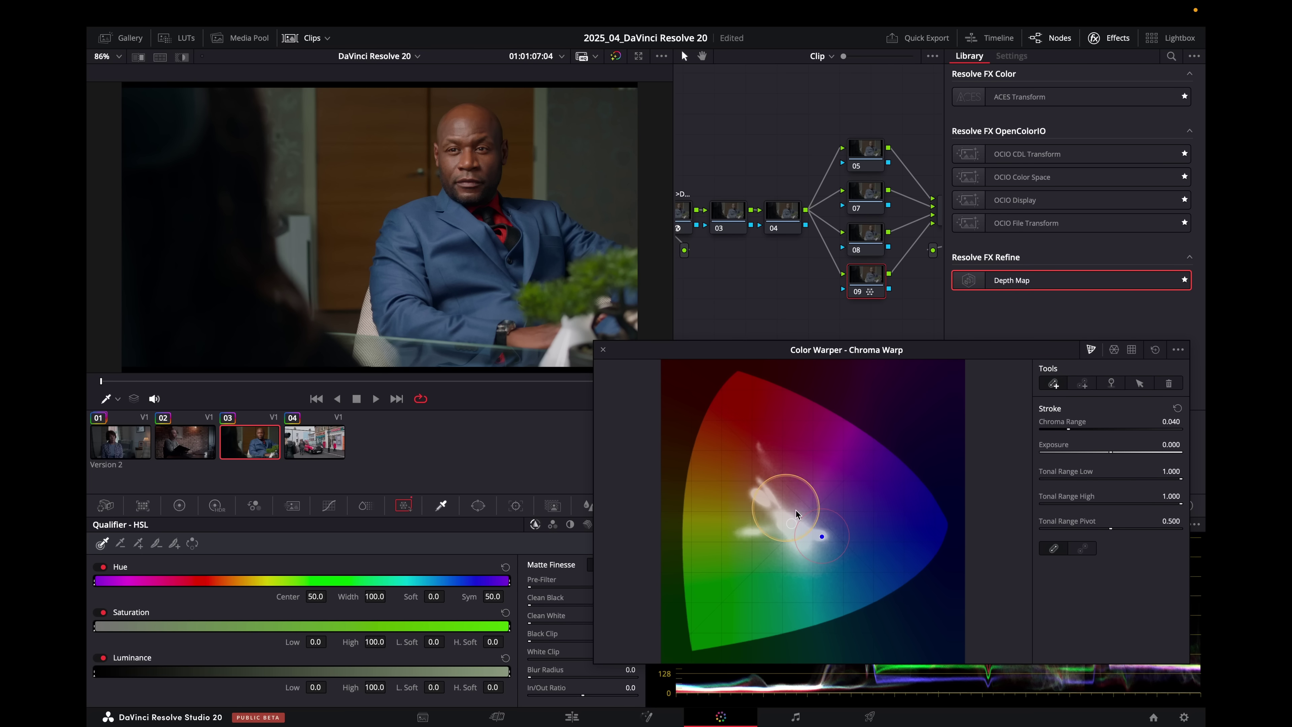
mouse_move(822, 534)
left_mouse_down()
mouse_move(736, 562)
mouse_move(741, 578)
mouse_move(819, 555)
mouse_move(845, 501)
mouse_move(837, 469)
mouse_move(876, 495)
mouse_move(870, 532)
mouse_move(830, 534)
mouse_move(845, 536)
mouse_move(847, 498)
mouse_move(858, 524)
left_mouse_up()
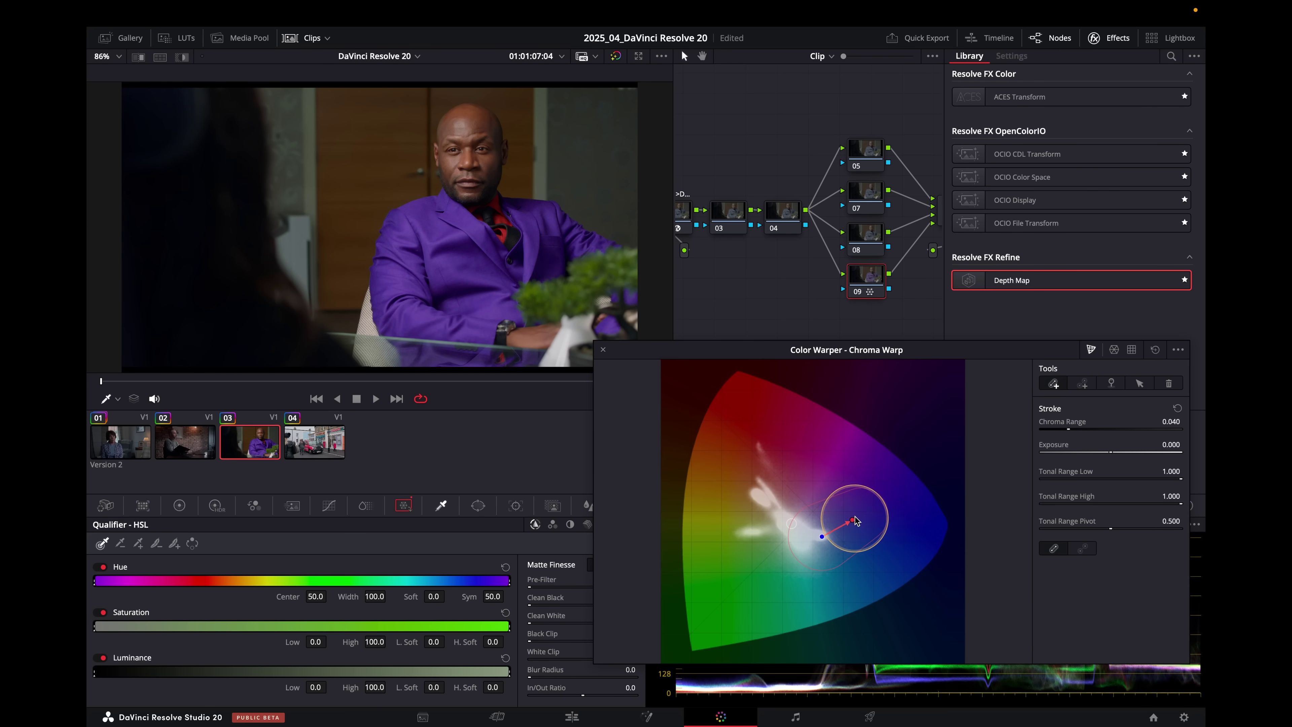
left_click_drag(1132, 460, 1088, 456)
left_click(1107, 452)
left_click(1105, 451)
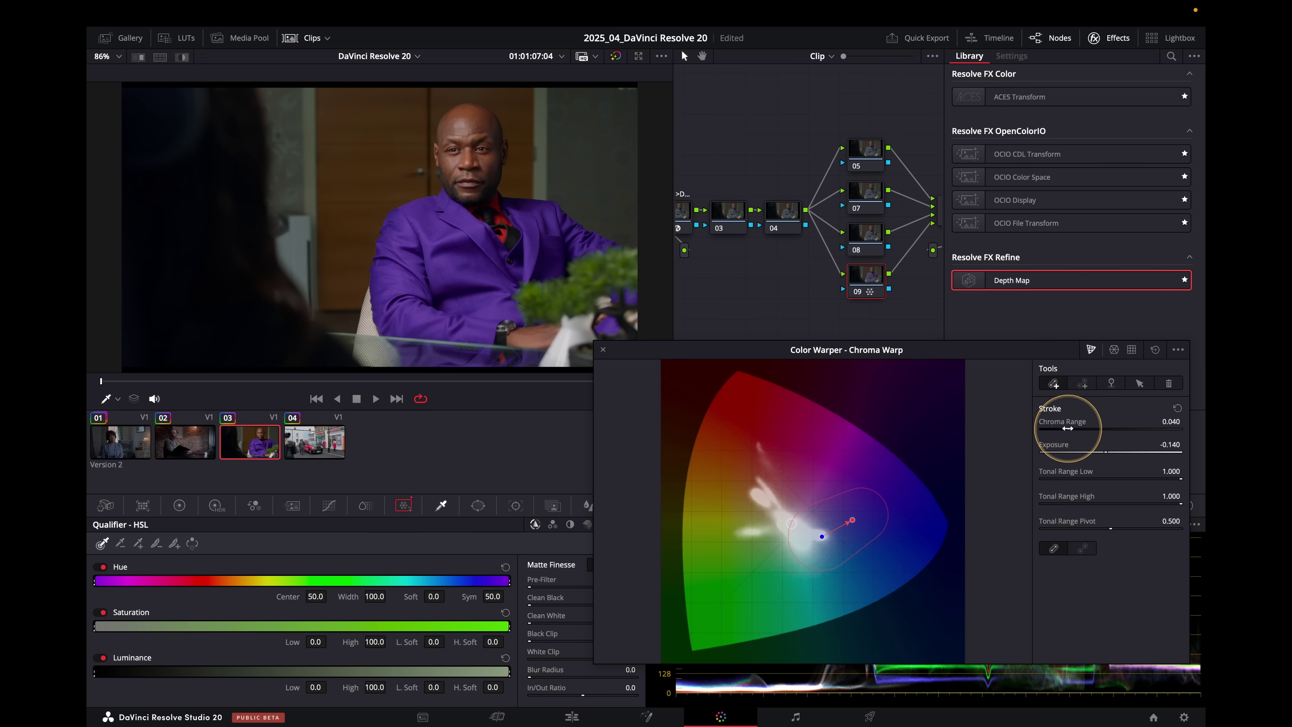
- Reset the chroma warp and draw a new stroke pulling the blue suit to red, widening its range
left_click(1155, 350)
left_click(1084, 385)
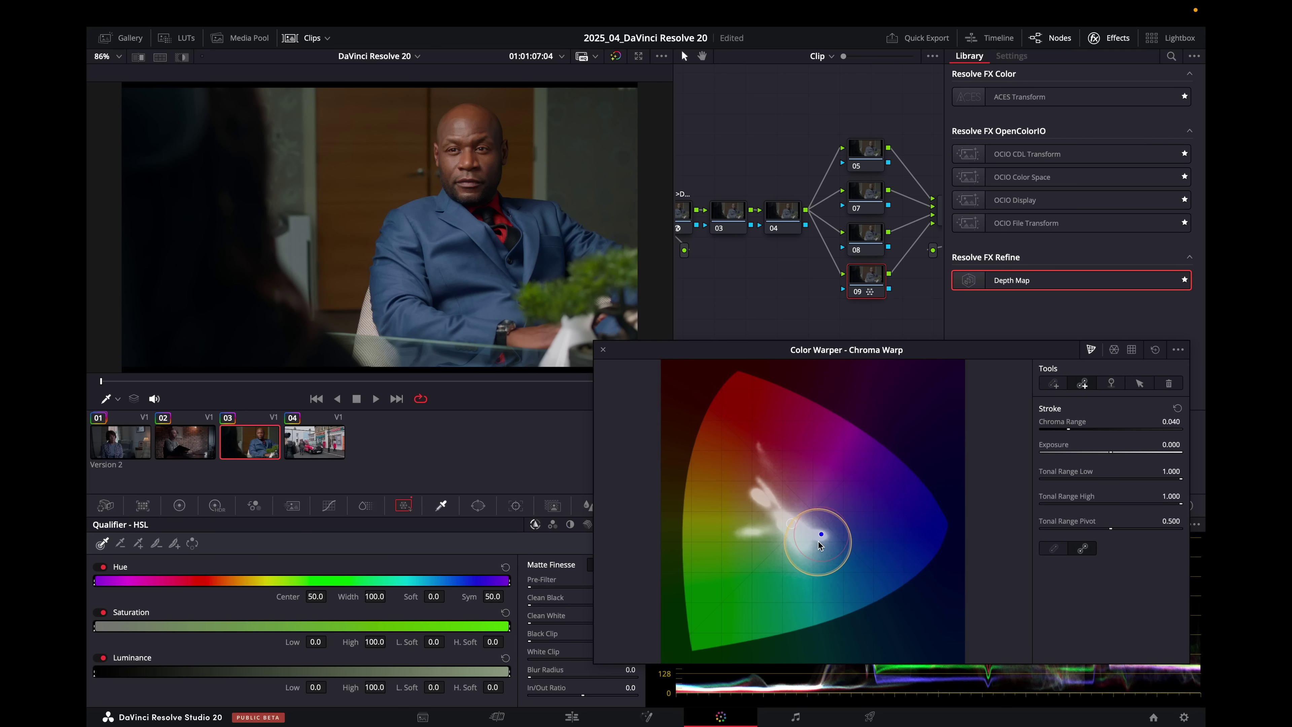
mouse_move(820, 534)
left_mouse_down()
mouse_move(755, 474)
mouse_move(750, 497)
mouse_move(763, 514)
mouse_move(775, 477)
mouse_move(764, 418)
mouse_move(727, 577)
mouse_move(756, 436)
left_mouse_up()
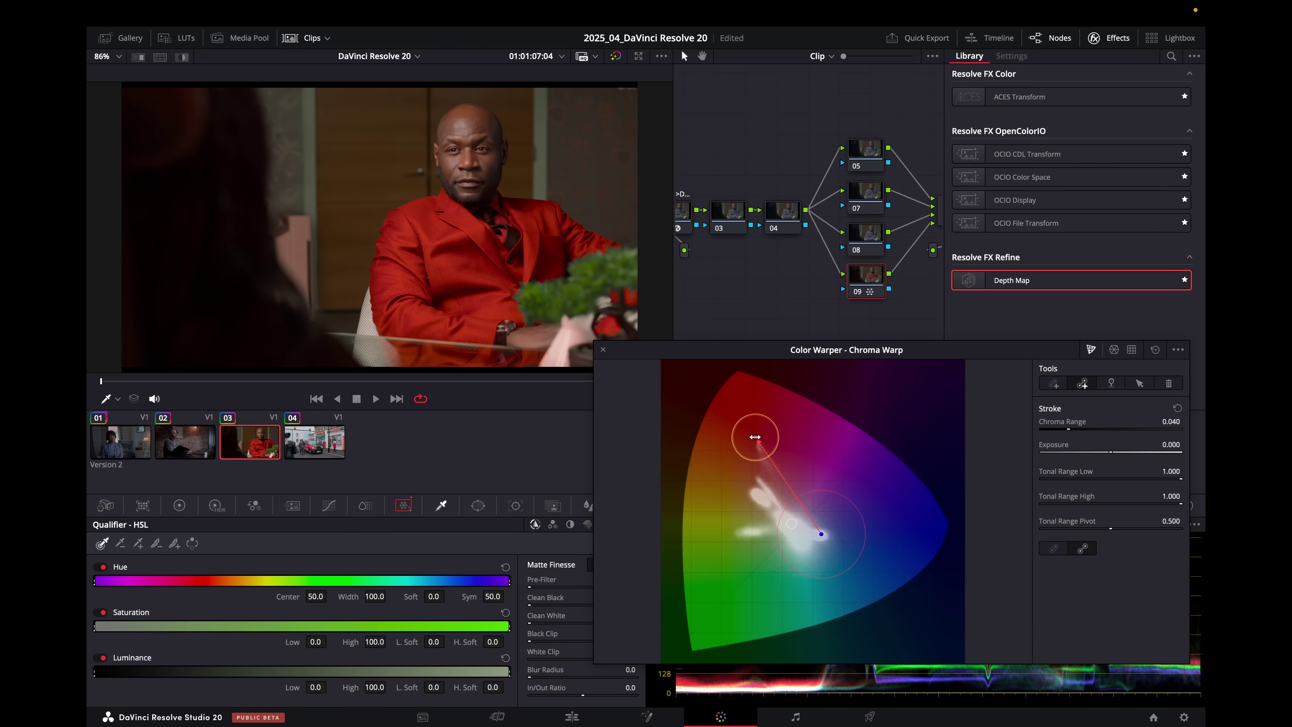
mouse_move(755, 436)
left_mouse_down()
mouse_move(845, 534)
mouse_move(810, 500)
mouse_move(824, 534)
mouse_move(779, 484)
mouse_move(795, 513)
mouse_move(796, 492)
left_mouse_up()
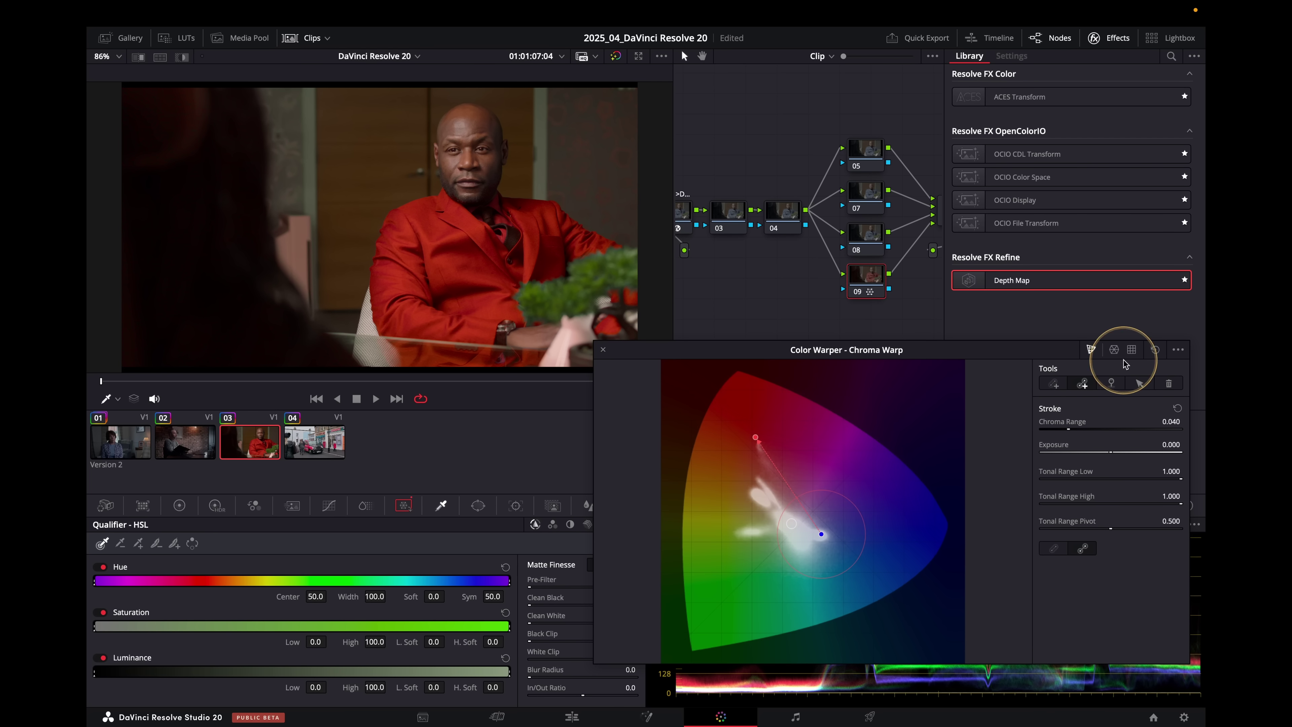
- Pin the man's skin tone and raise the red stroke's Chroma Range to 0.048
left_click(1112, 386)
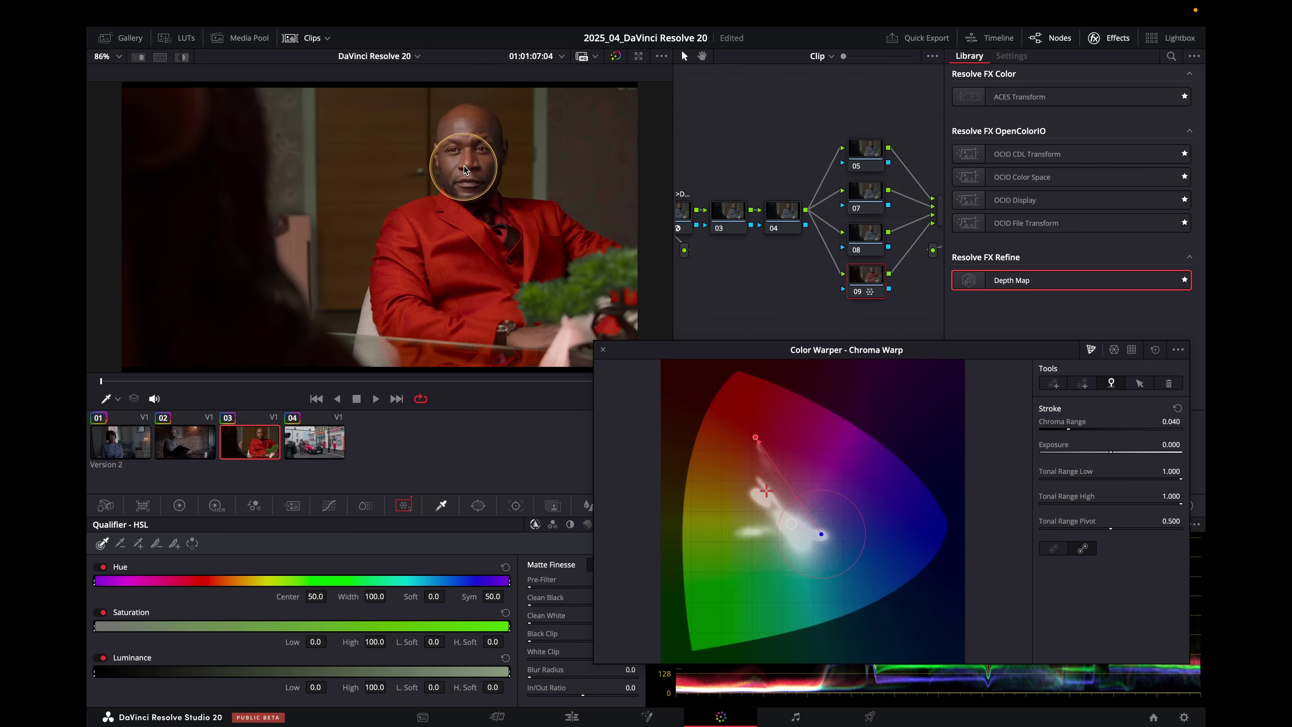
left_click(586, 145)
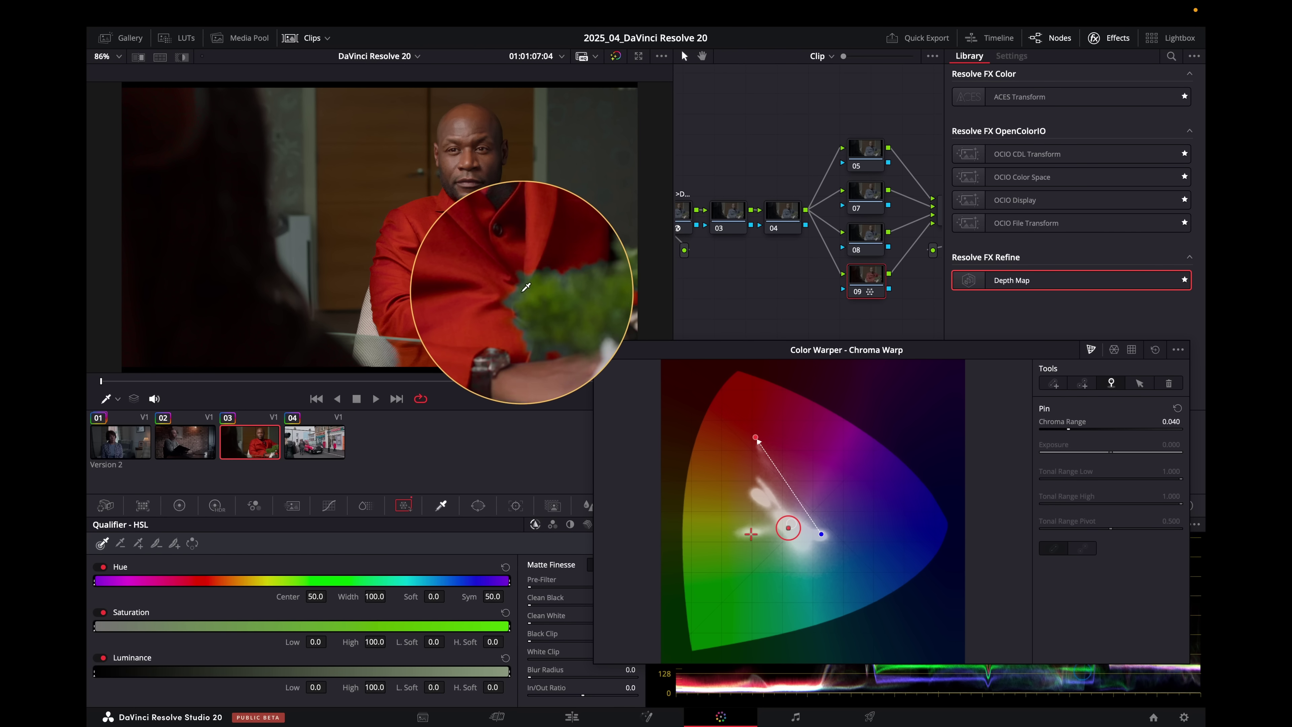
left_click(1054, 382)
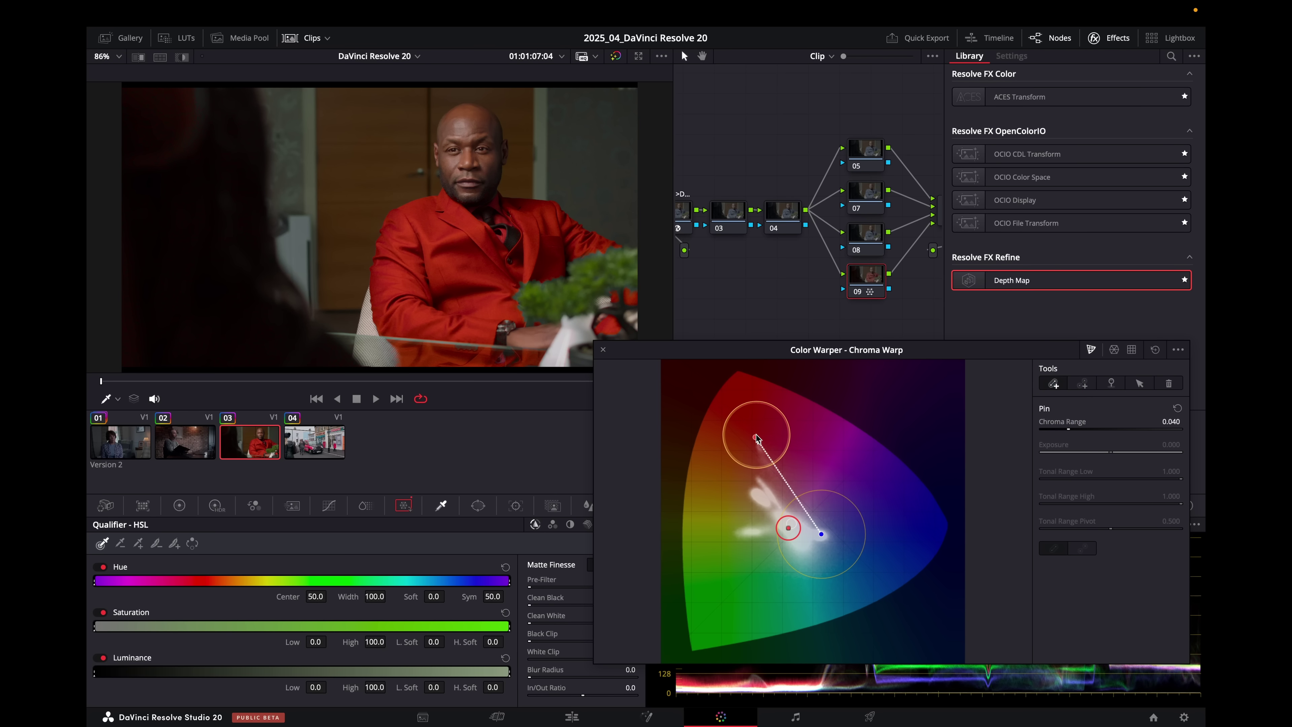
left_click(757, 439)
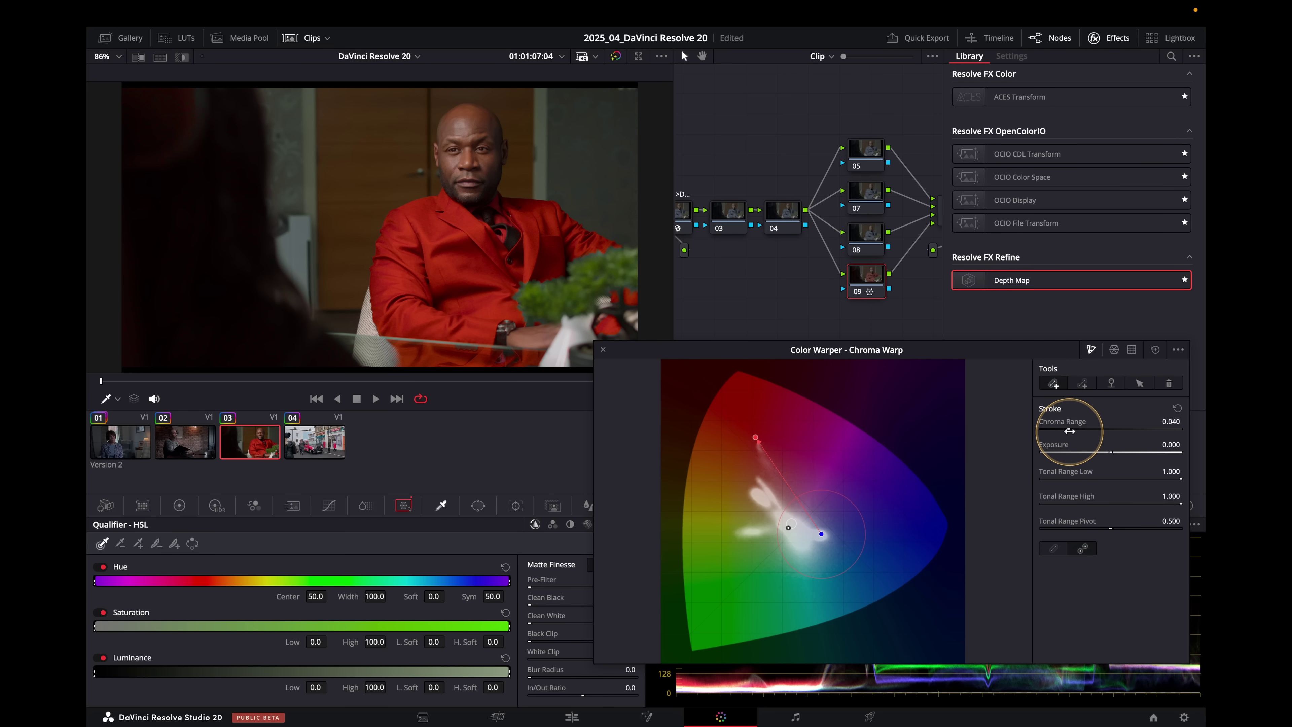
left_click_drag(1069, 431, 1110, 425)
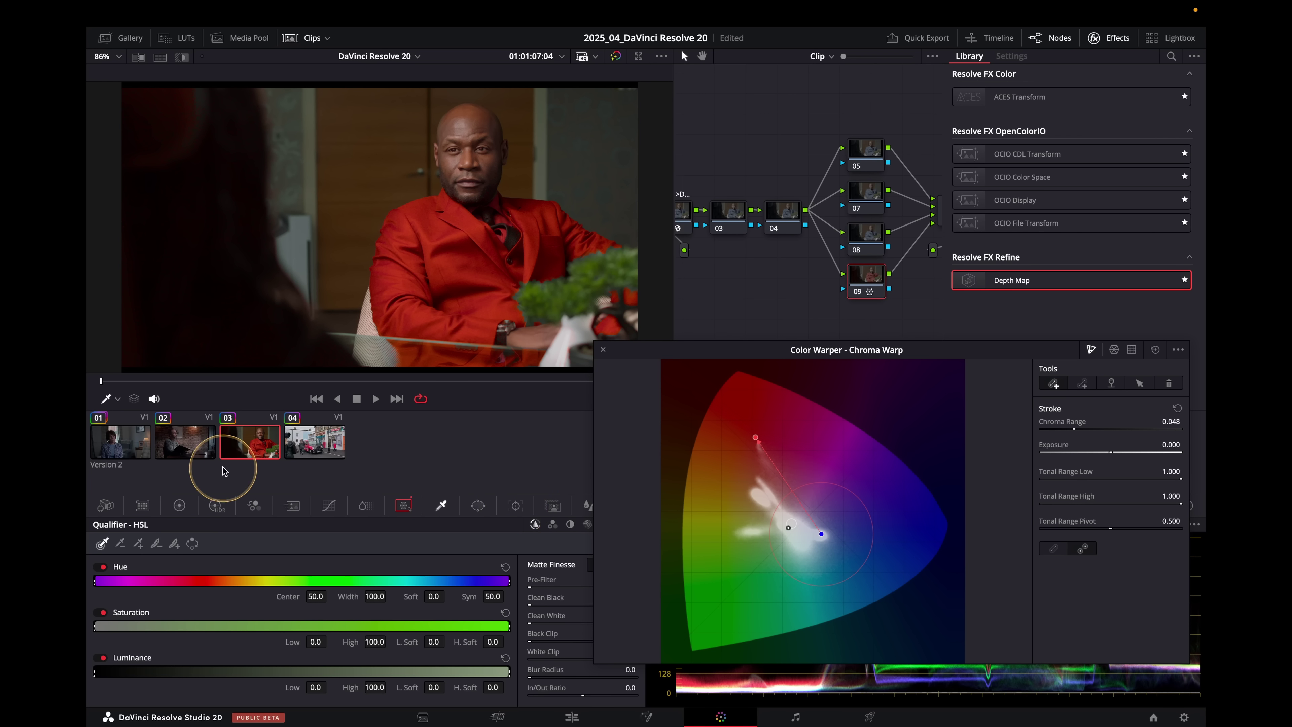
- Add a new grade version to clip 03 and turn the blue jacket magenta-red with a Hue-Saturation warp point (Sat 1.10)
key("ctrl+y")
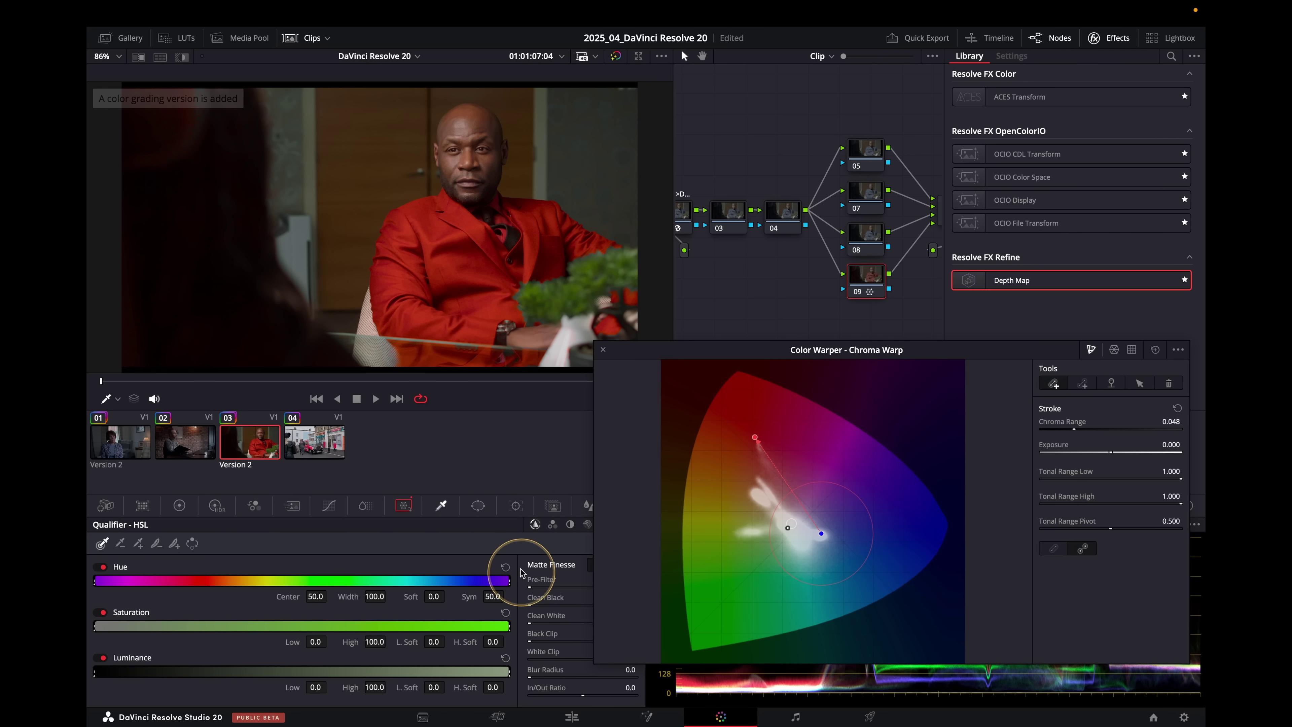
left_click(1114, 350)
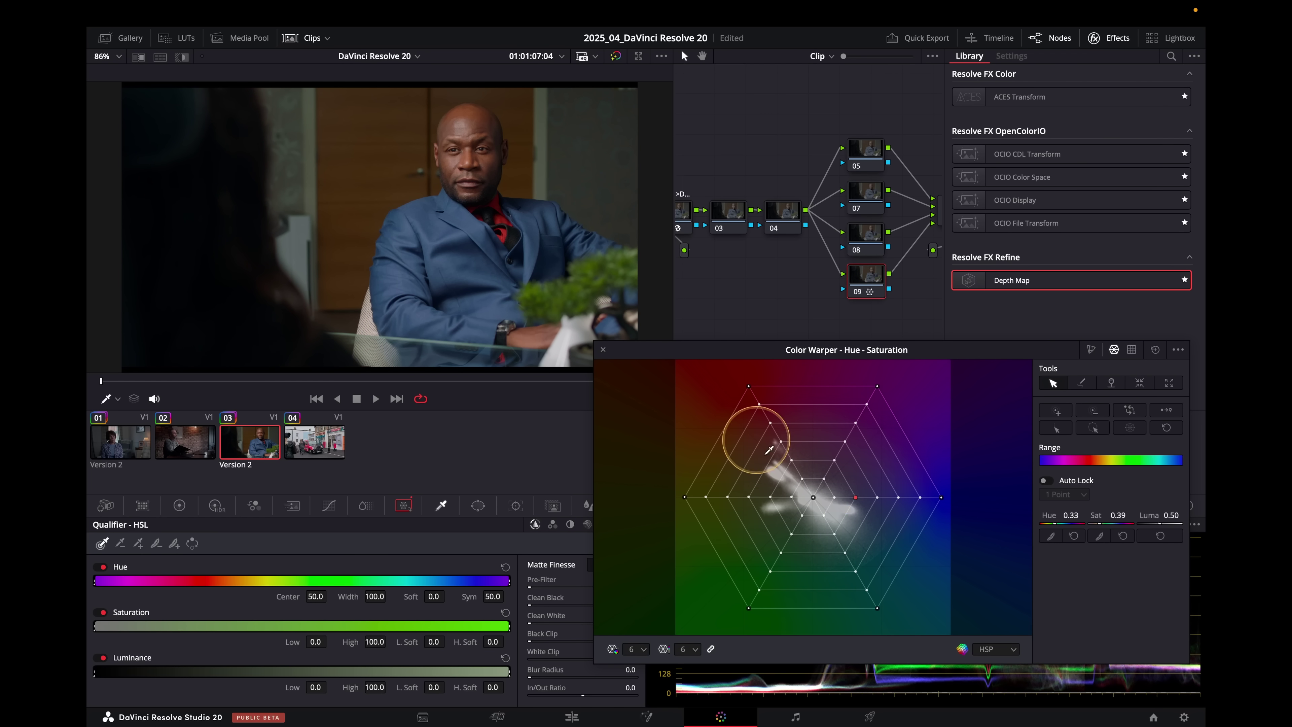
left_click_drag(855, 494, 762, 392)
- Close the floating Color Warper and reload clip 03's Version 1 grade with the bright red suit
key("alt+f")
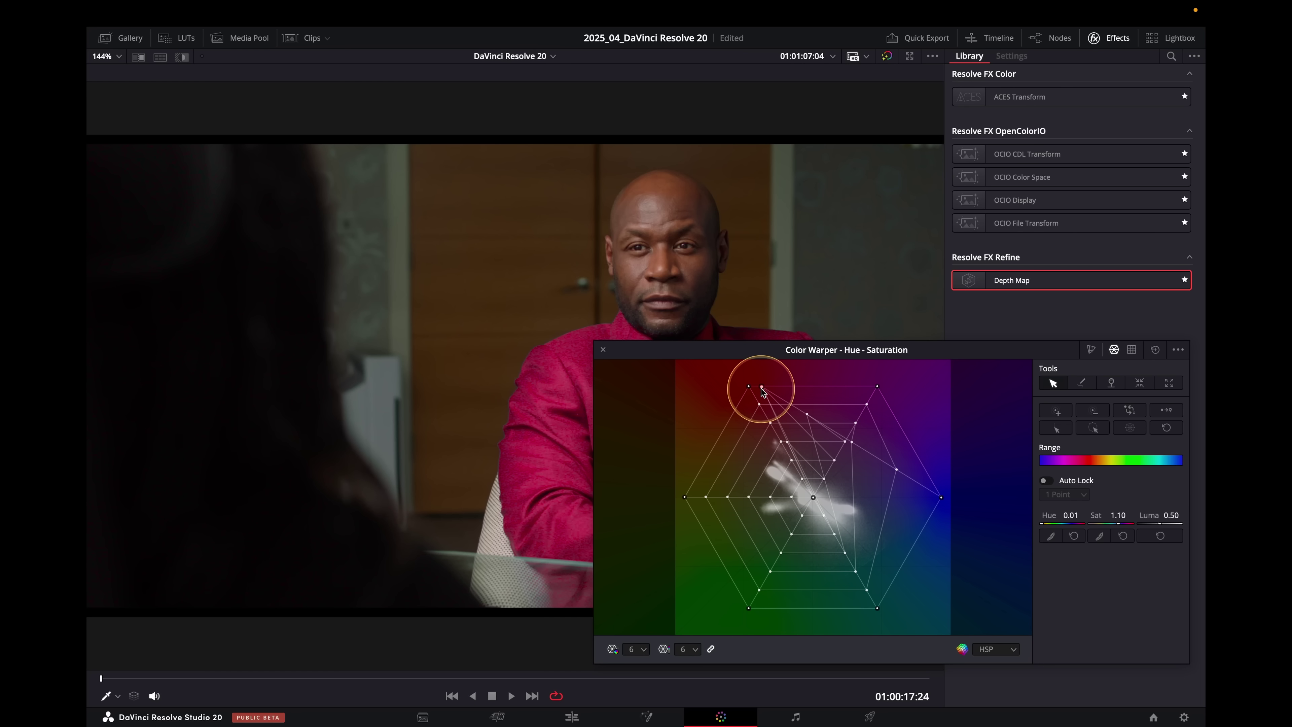
left_click(604, 351)
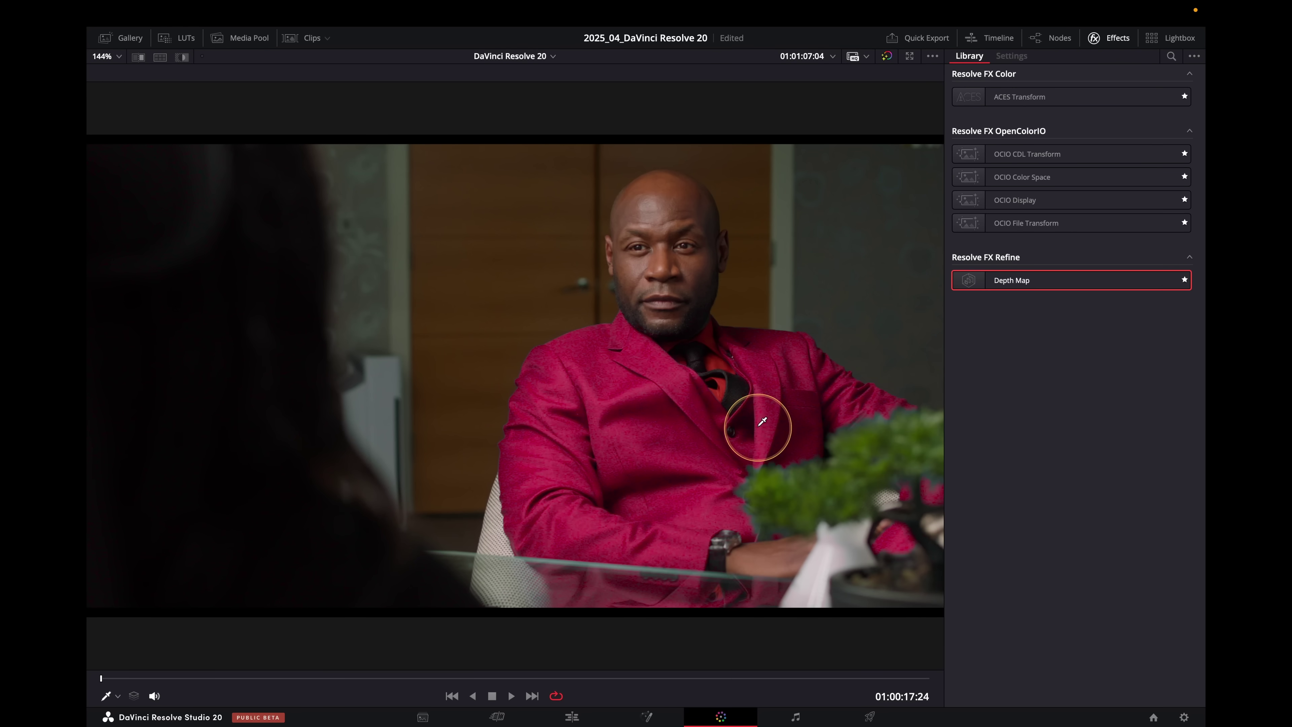
key("ctrl+b")
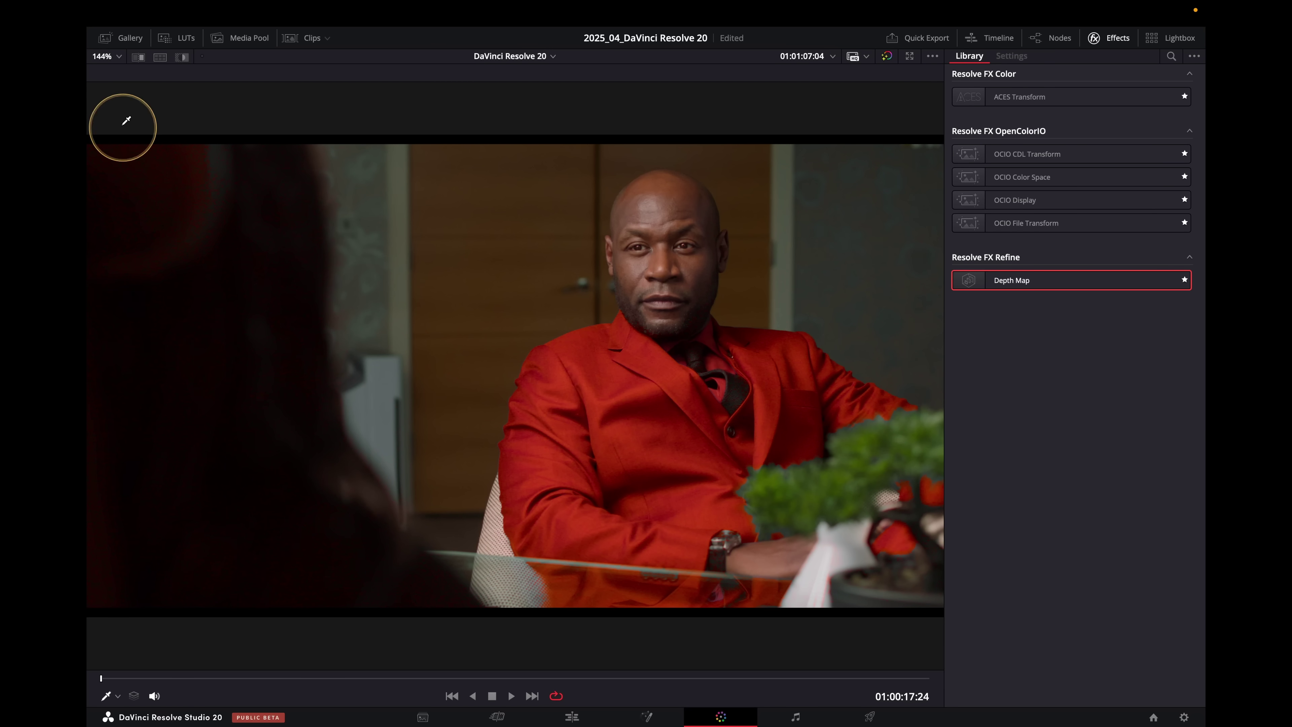
key("alt+f")
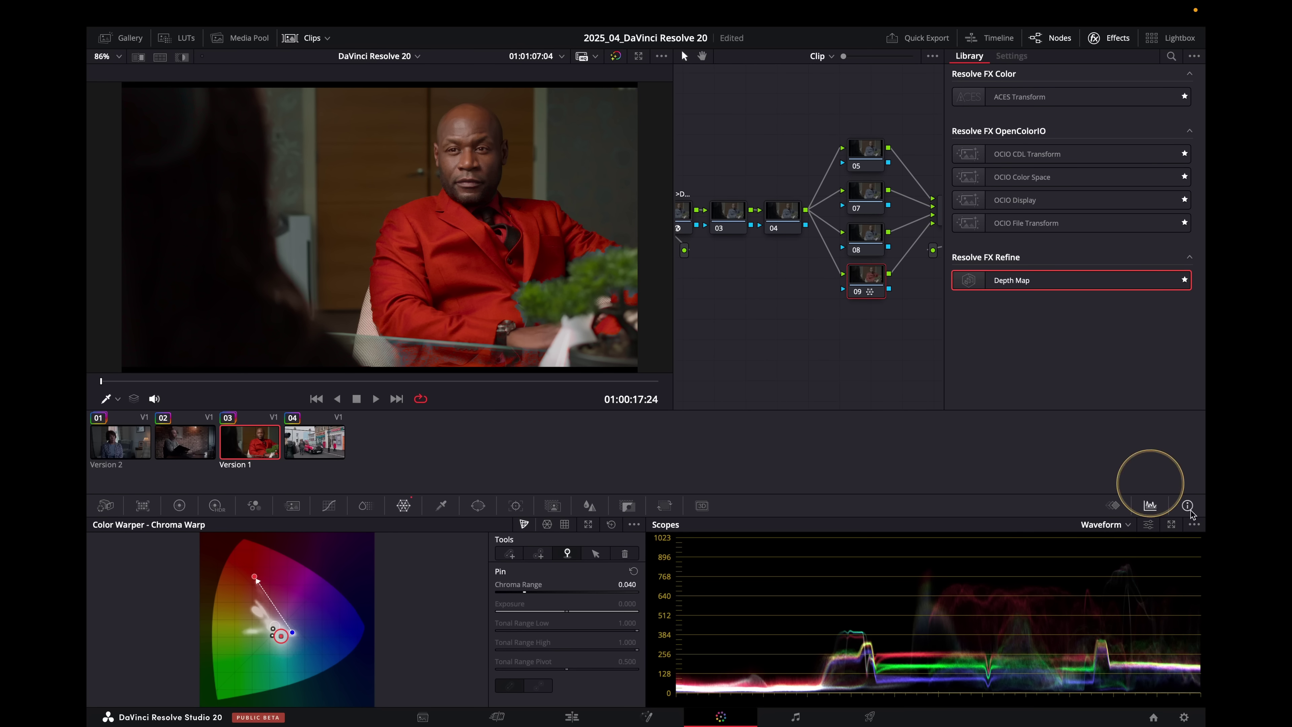
- In Project Settings > Color Management, set Color science to ACEScct with ACES version 2.0
left_click(1183, 714)
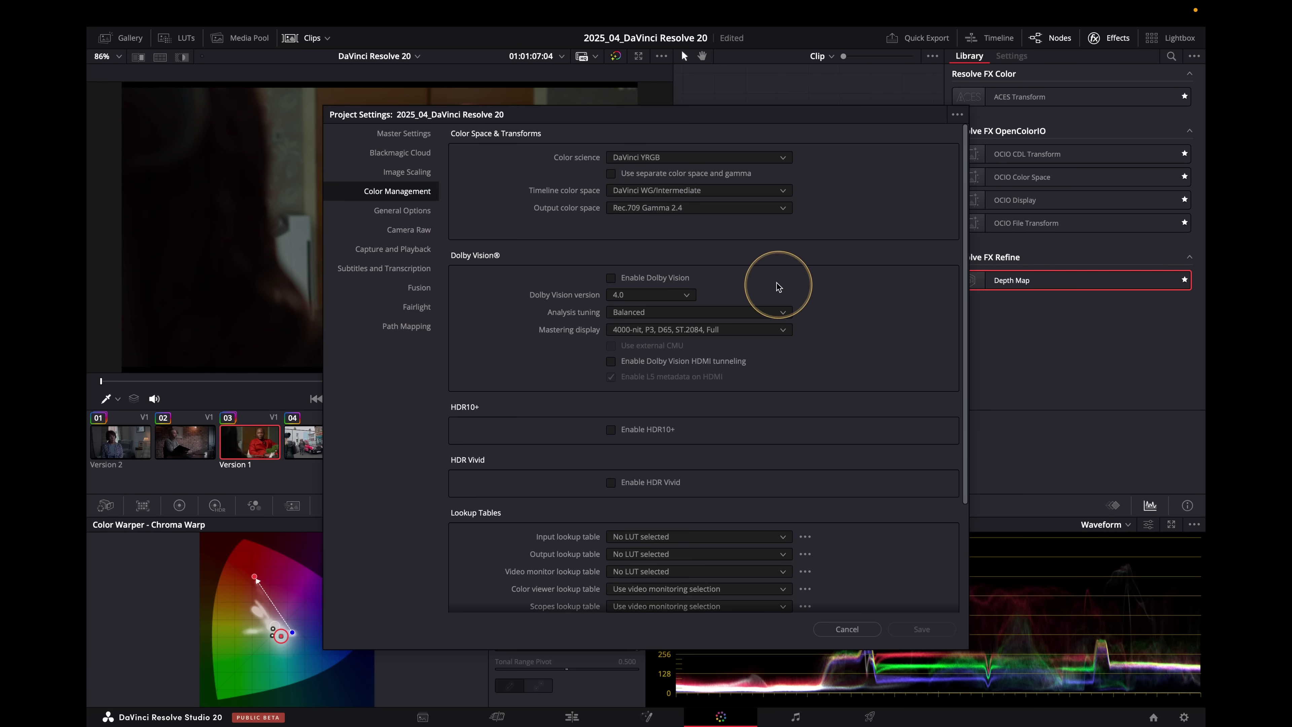
left_click(639, 157)
left_click(633, 216)
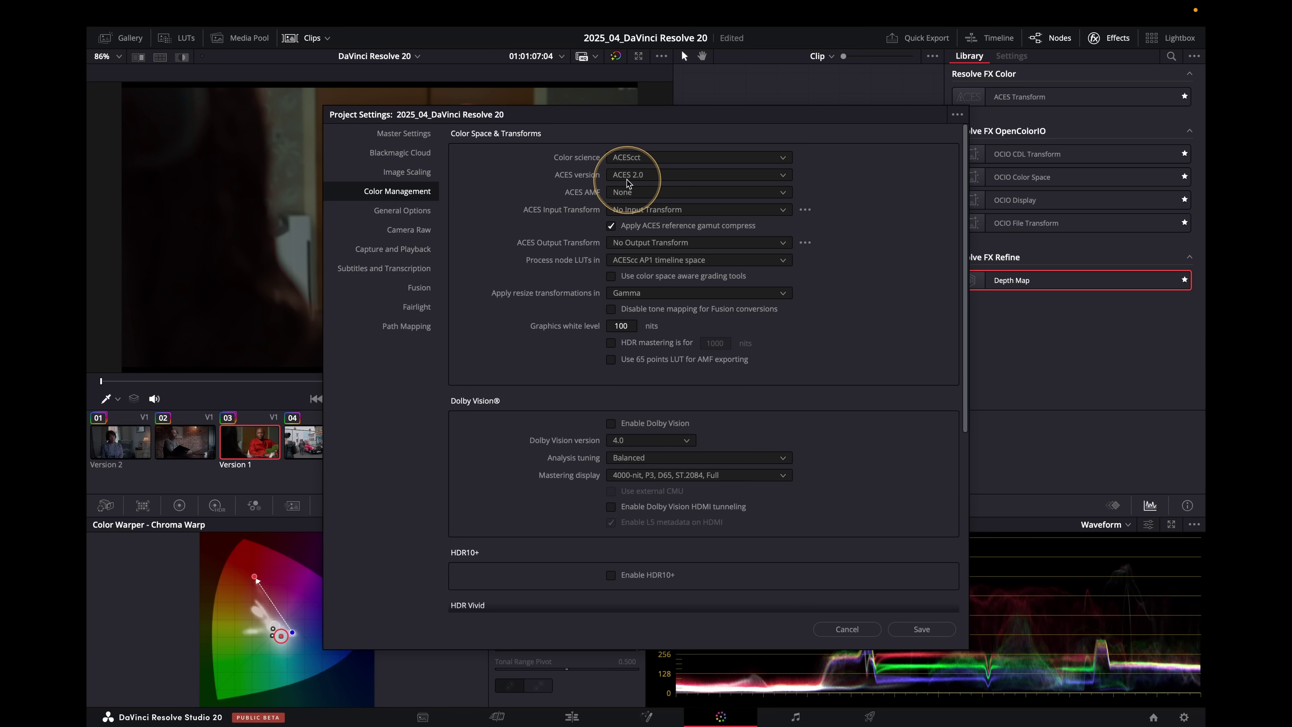
- Cancel Project Settings without saving and remove the Depth Map effect from node 10 of clip 02
left_click(846, 628)
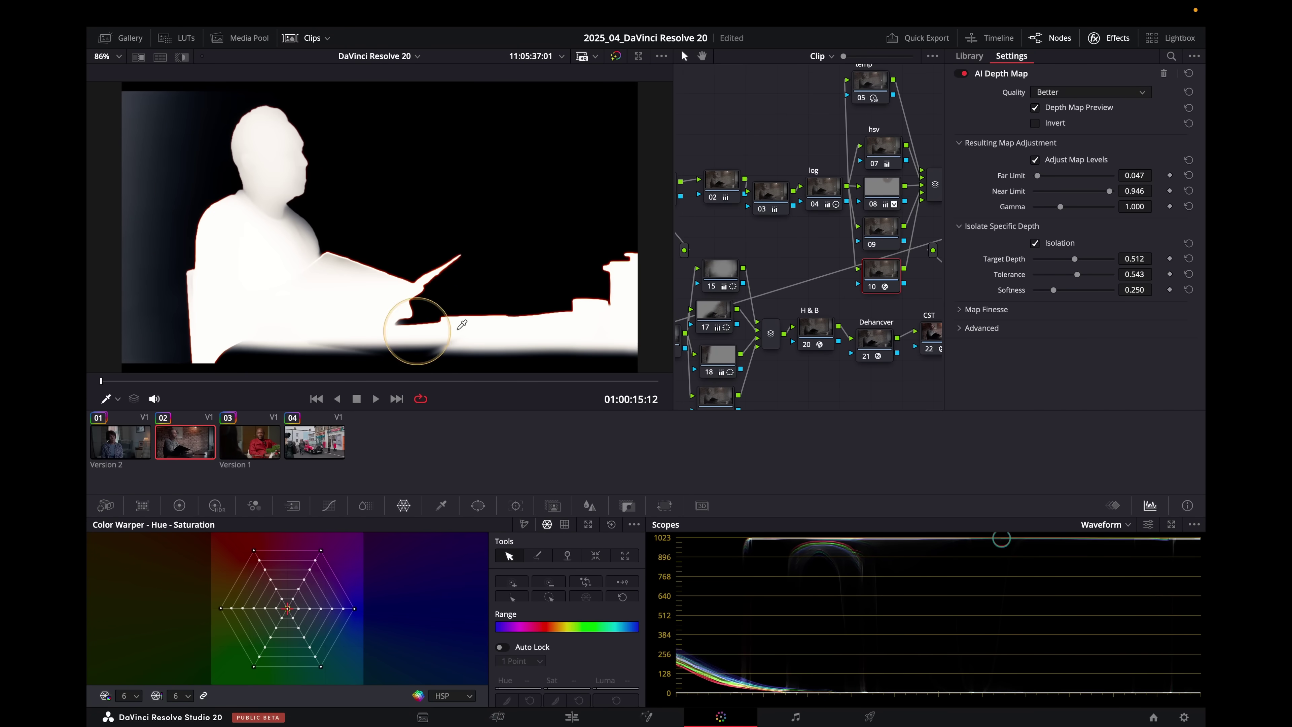
right_click(885, 275)
left_click(892, 277)
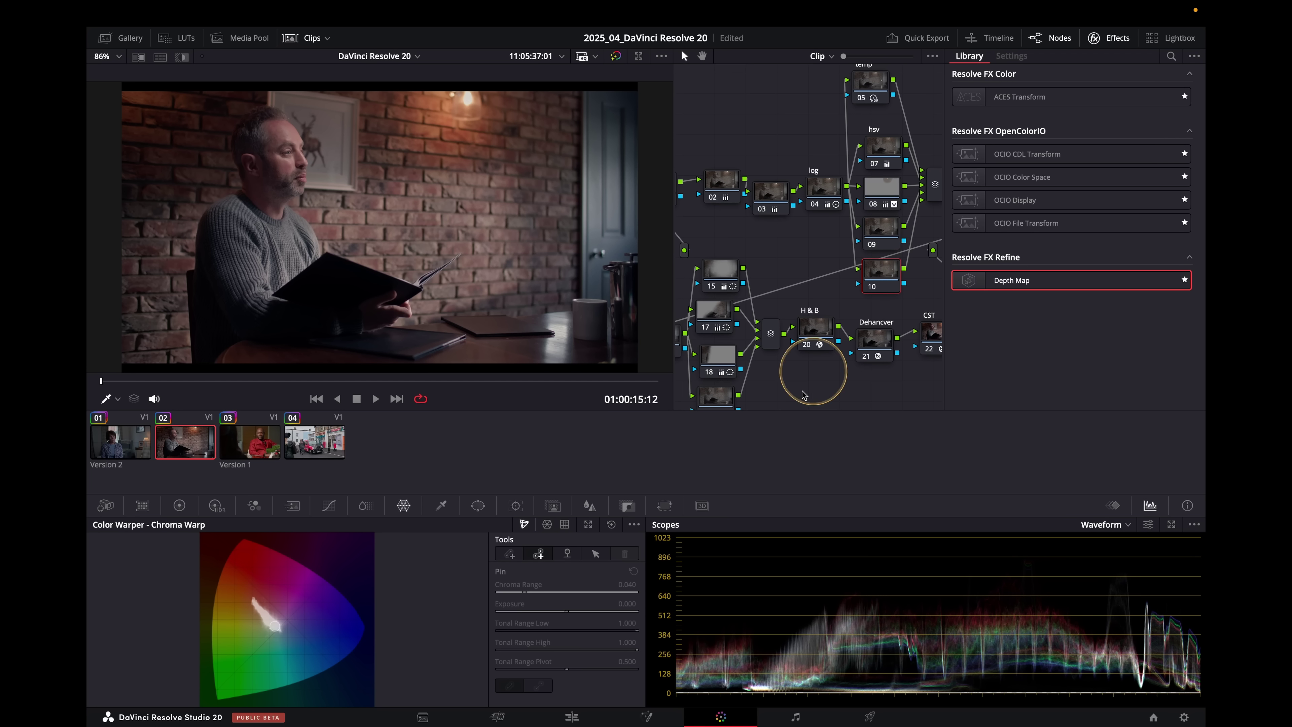
- On the Edit page, set the timeline resolution to Portrait 1080x1920
left_click(573, 715)
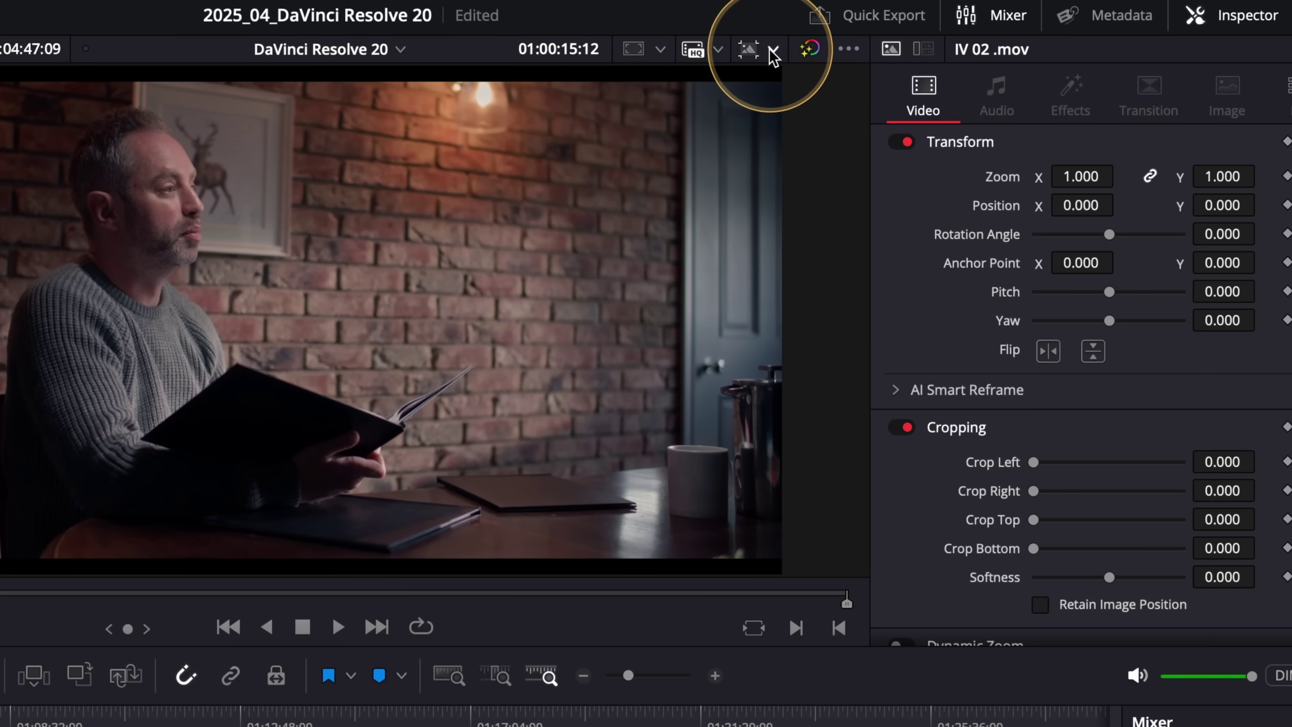
left_click(772, 51)
left_click(847, 176)
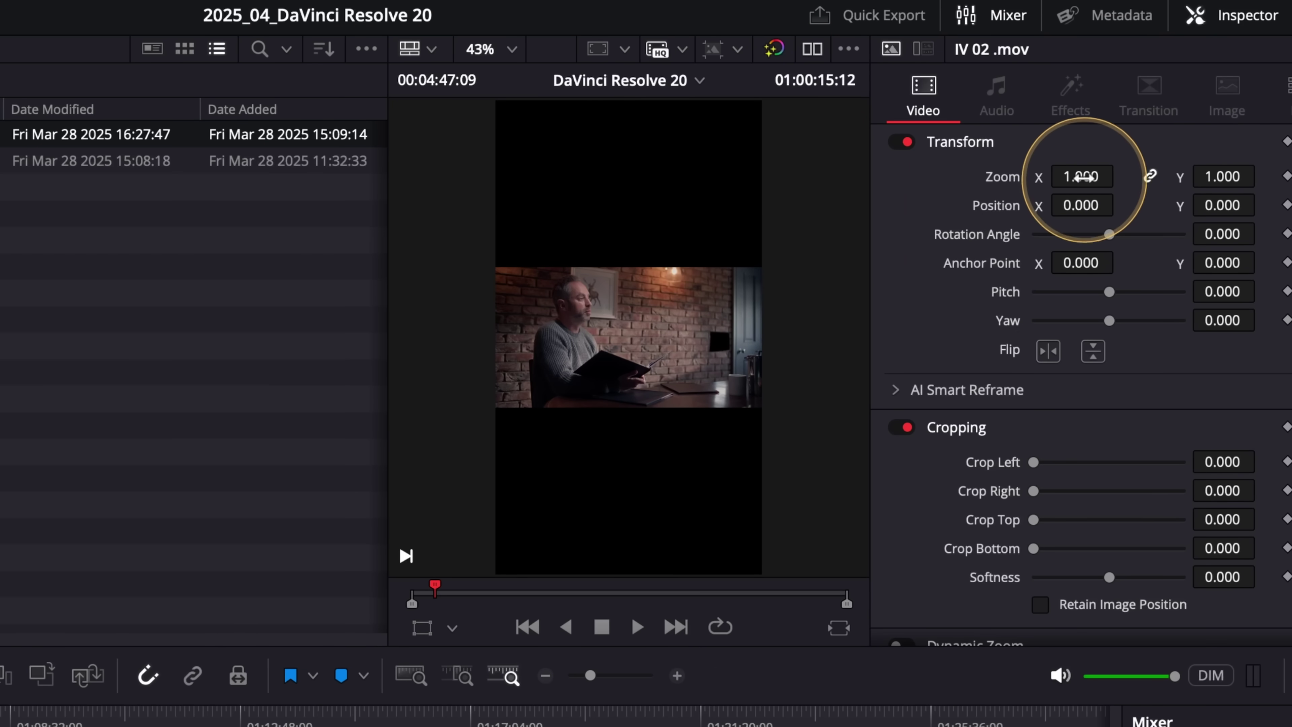
- Zoom the clip to 3.570 and let AI Smart Reframe recentre the man (X 718.411, Y -190.853)
left_click_drag(1081, 176, 1072, 210)
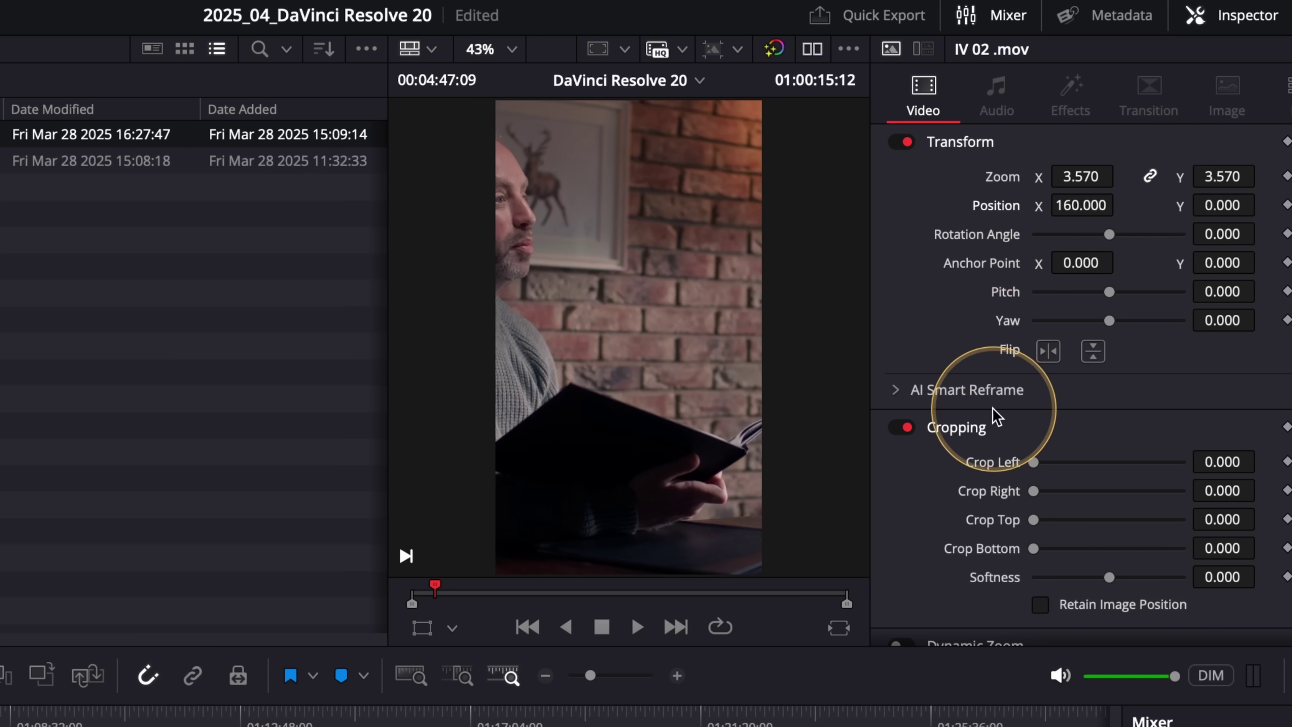
left_click(930, 393)
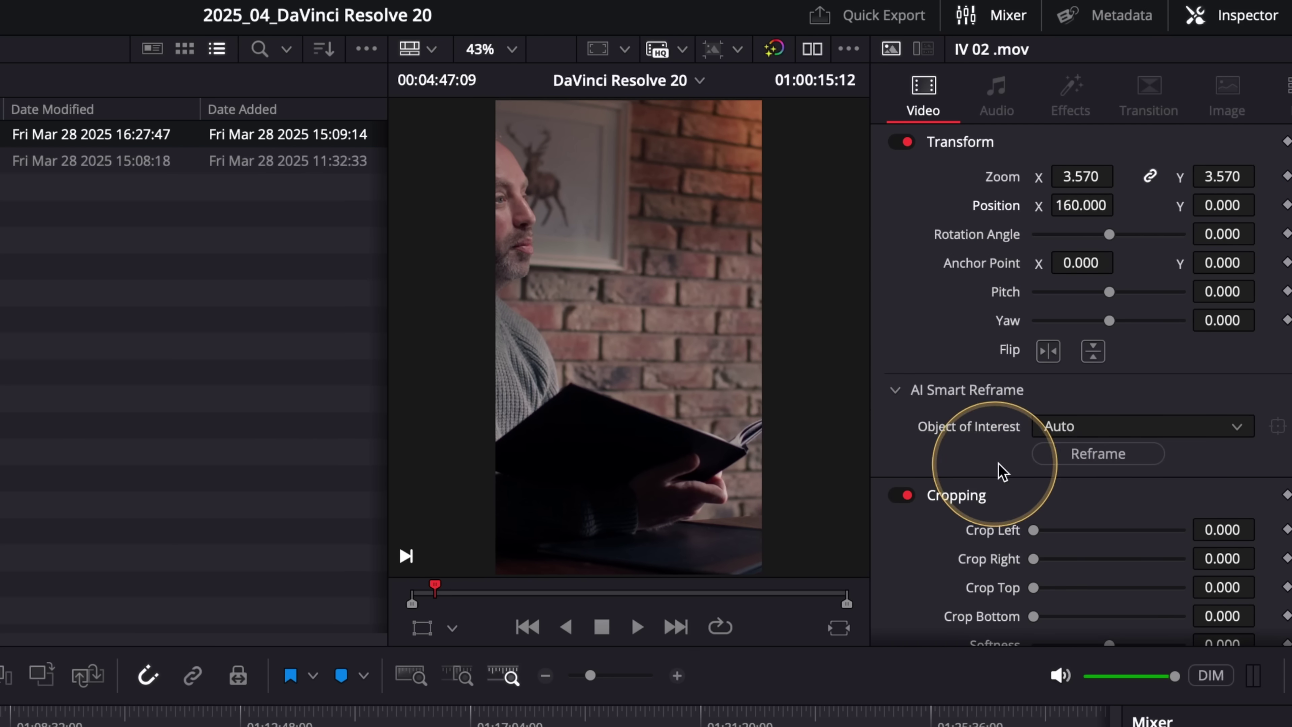
left_click(1079, 458)
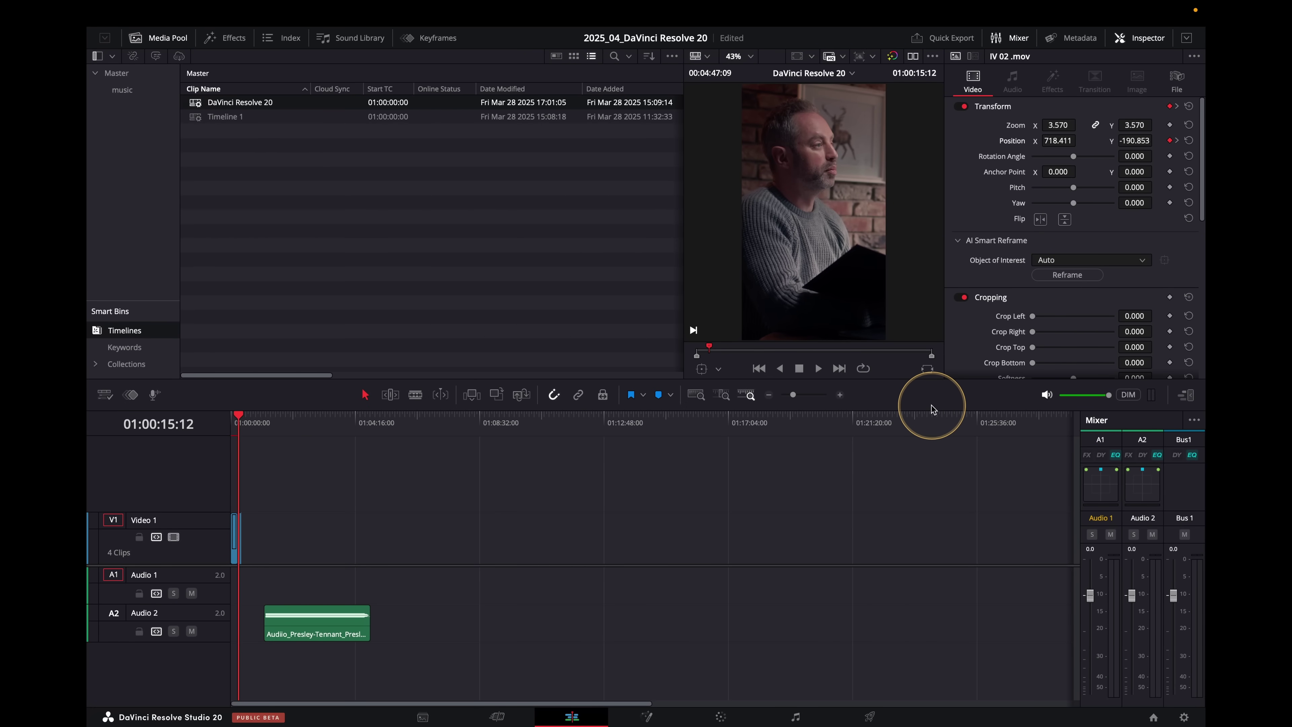
- Return to the Color page showing clip 02, the man reading by the brick wall
left_click(723, 718)
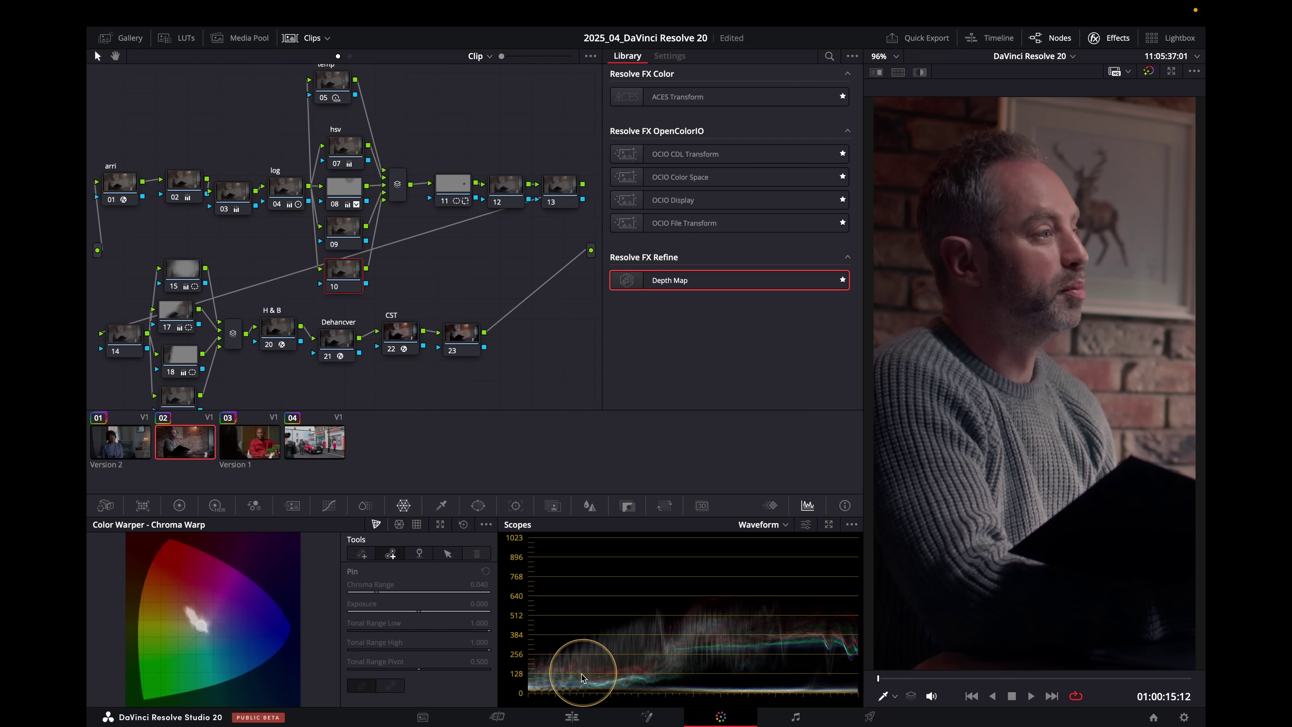
- On the Edit page, heighten the Audio 2 track and zoom in on the Whatever-Helps-You-Sleep.wav clip
left_click(572, 715)
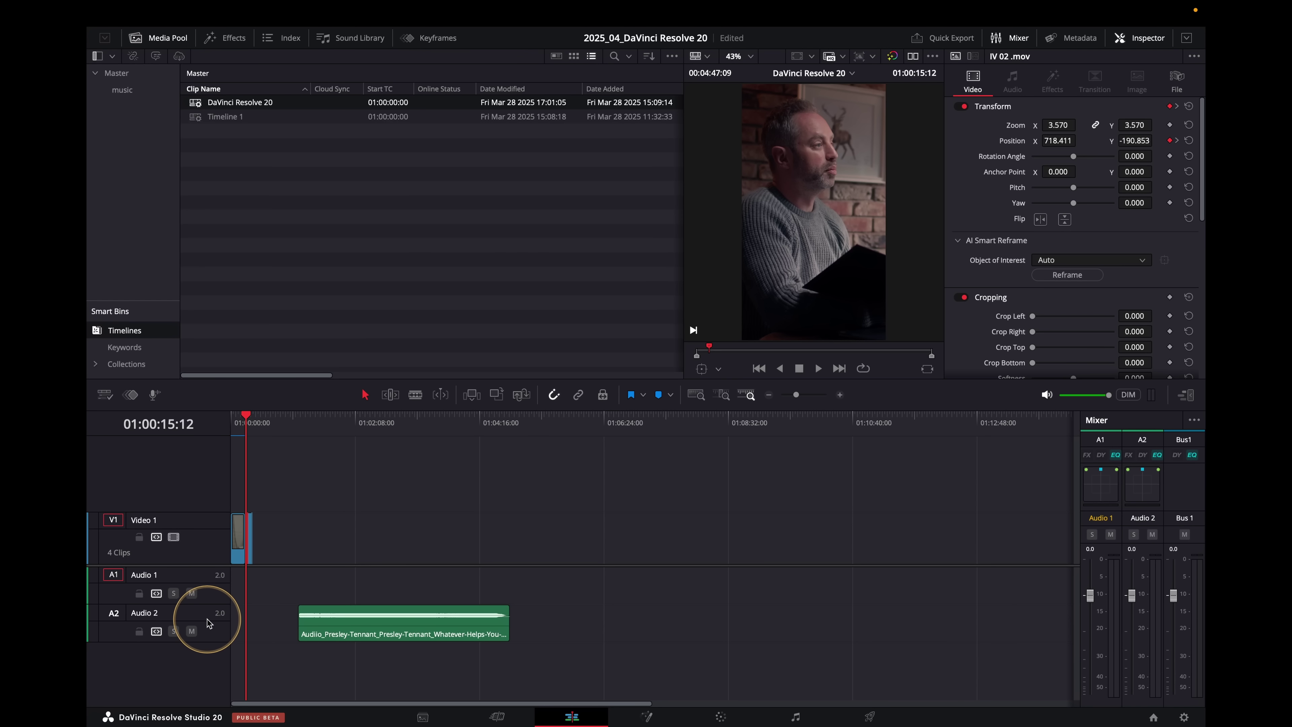
left_click_drag(208, 641, 210, 667)
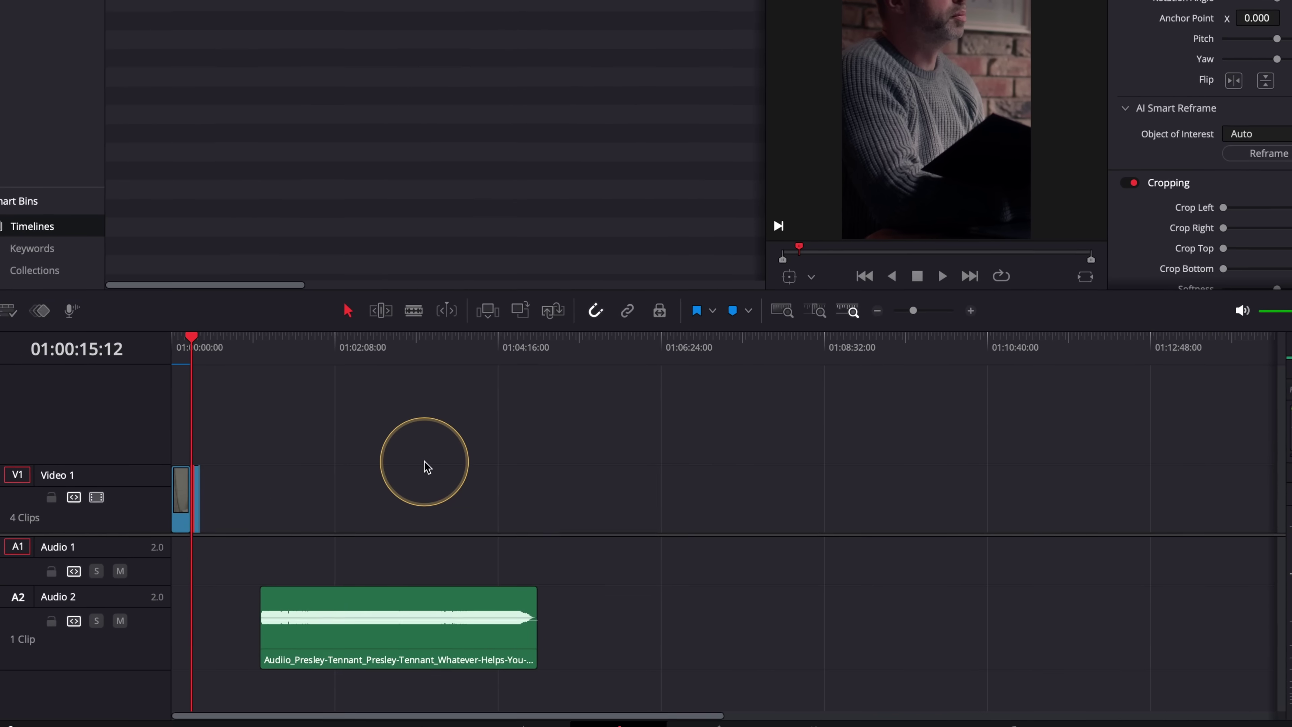
key("ctrl+equal")
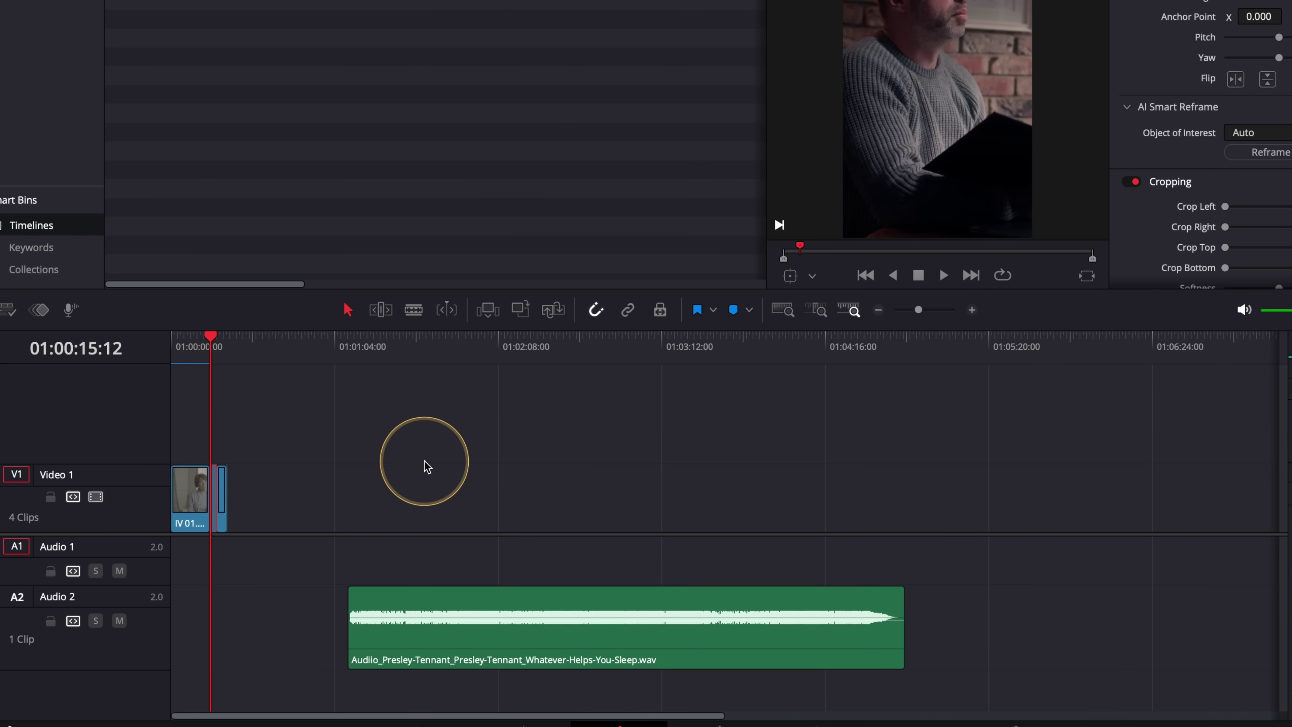
- Show Music Beats on the Audio 2 clip and zoom in with the playhead at 01:01:54:22
right_click(546, 644)
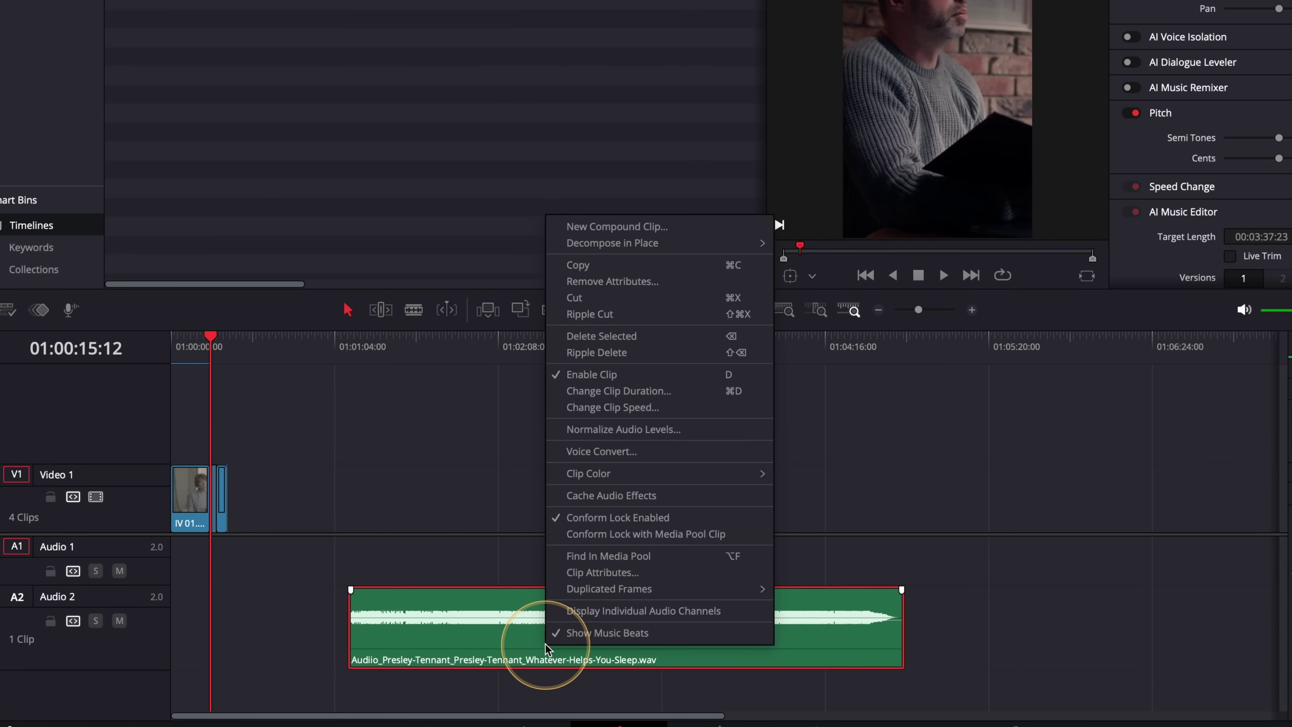
left_click(588, 632)
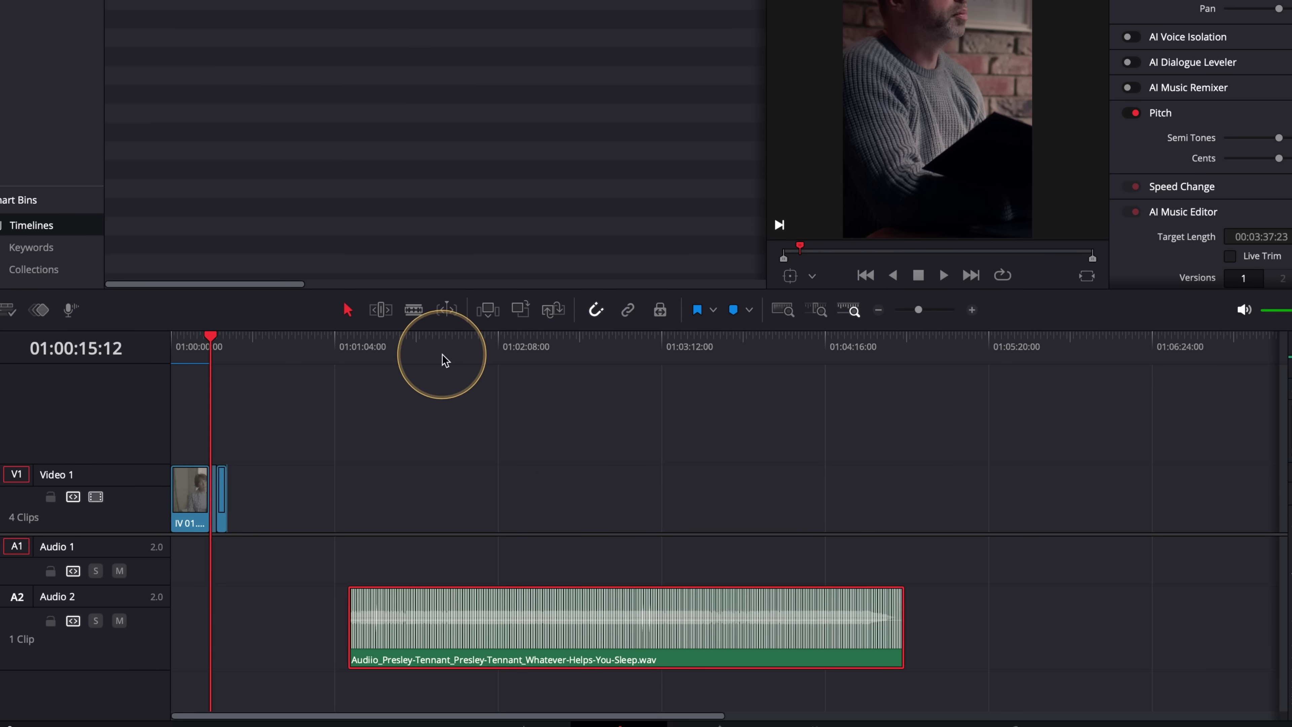
left_click(465, 347)
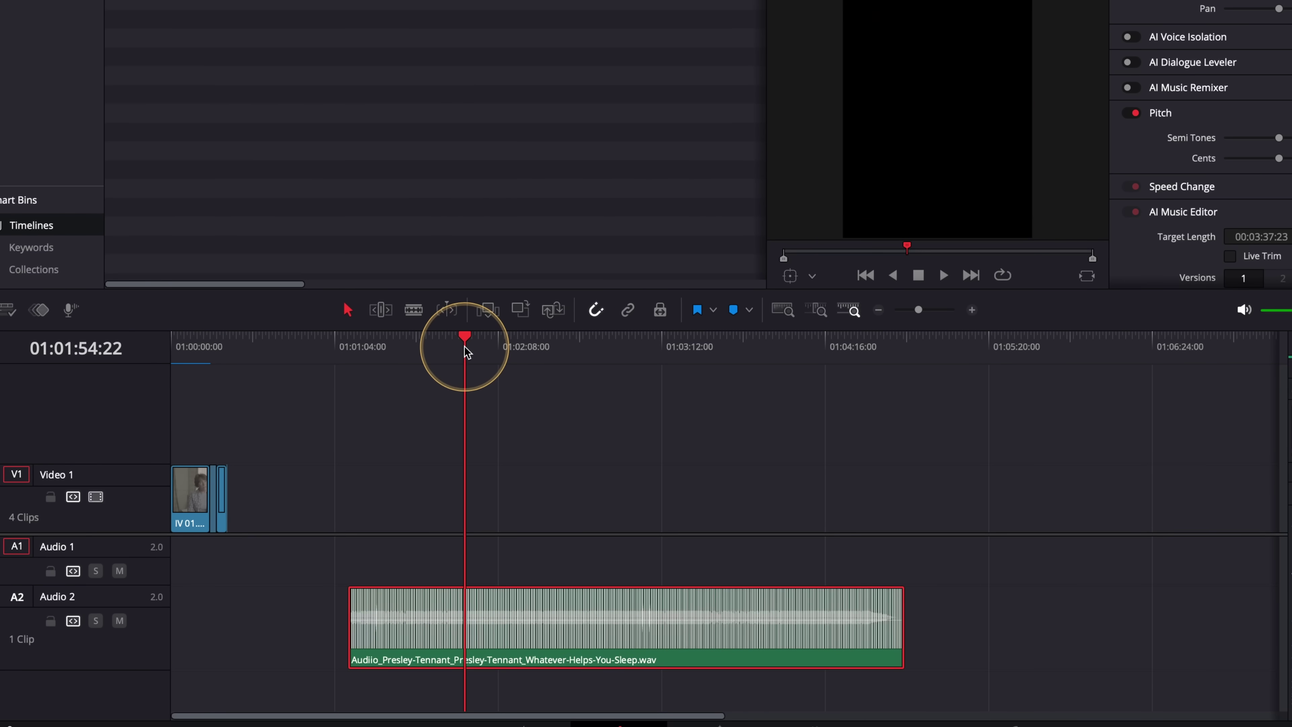
key("ctrl+equal")
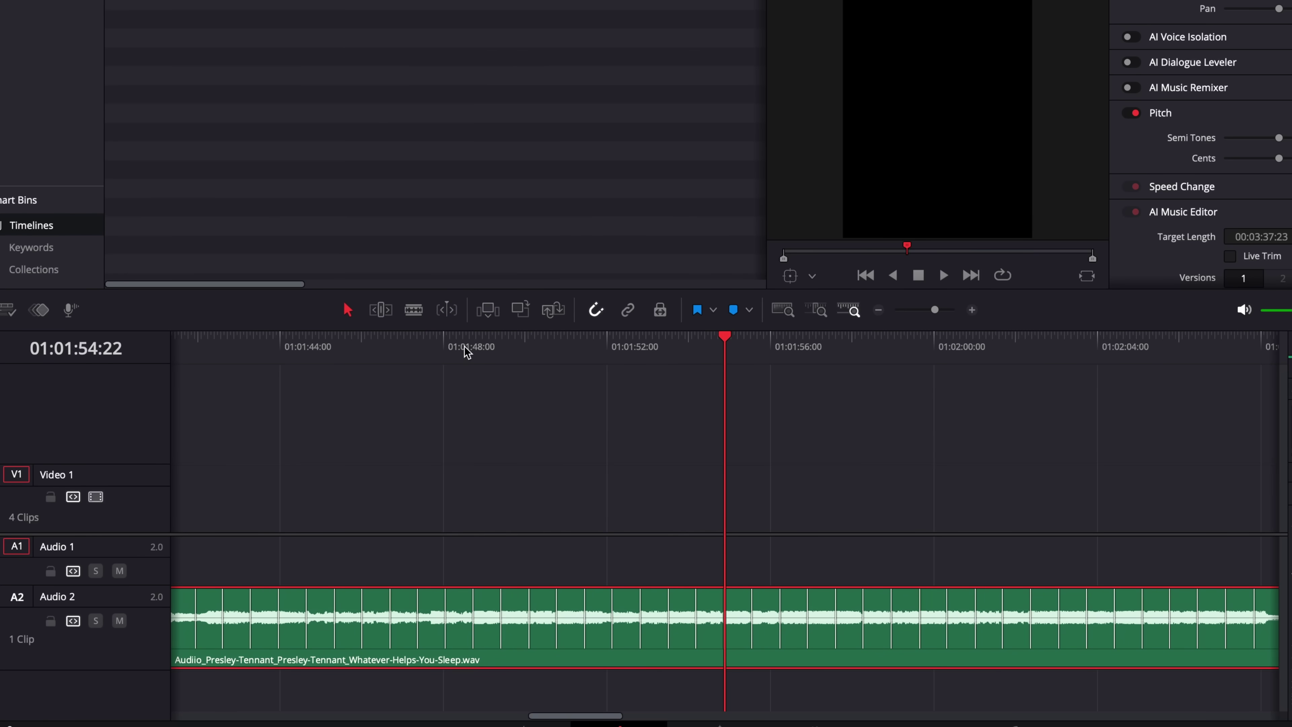
- Split the music at 01:01:54:22, trim the second piece to a later beat, then slide it back to rejoin
key("ctrl+b")
left_click(733, 633)
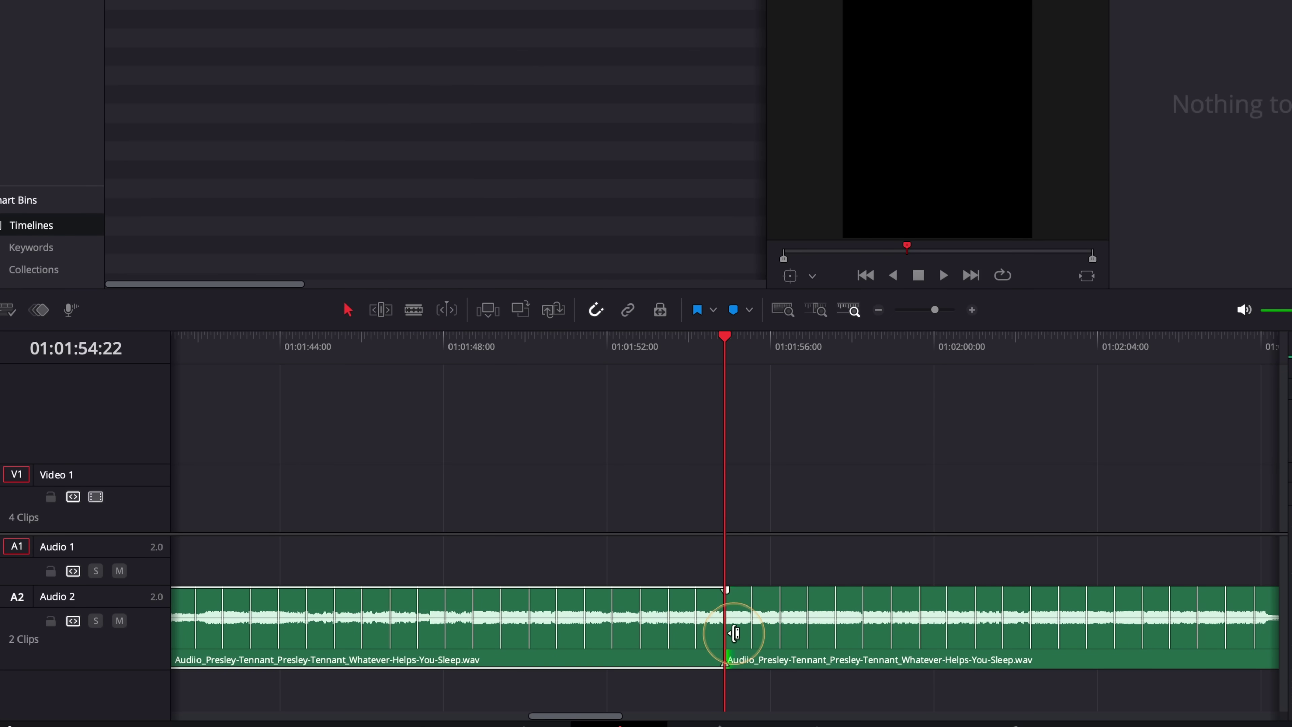
left_click_drag(733, 633, 950, 593)
left_click_drag(1032, 654, 810, 661)
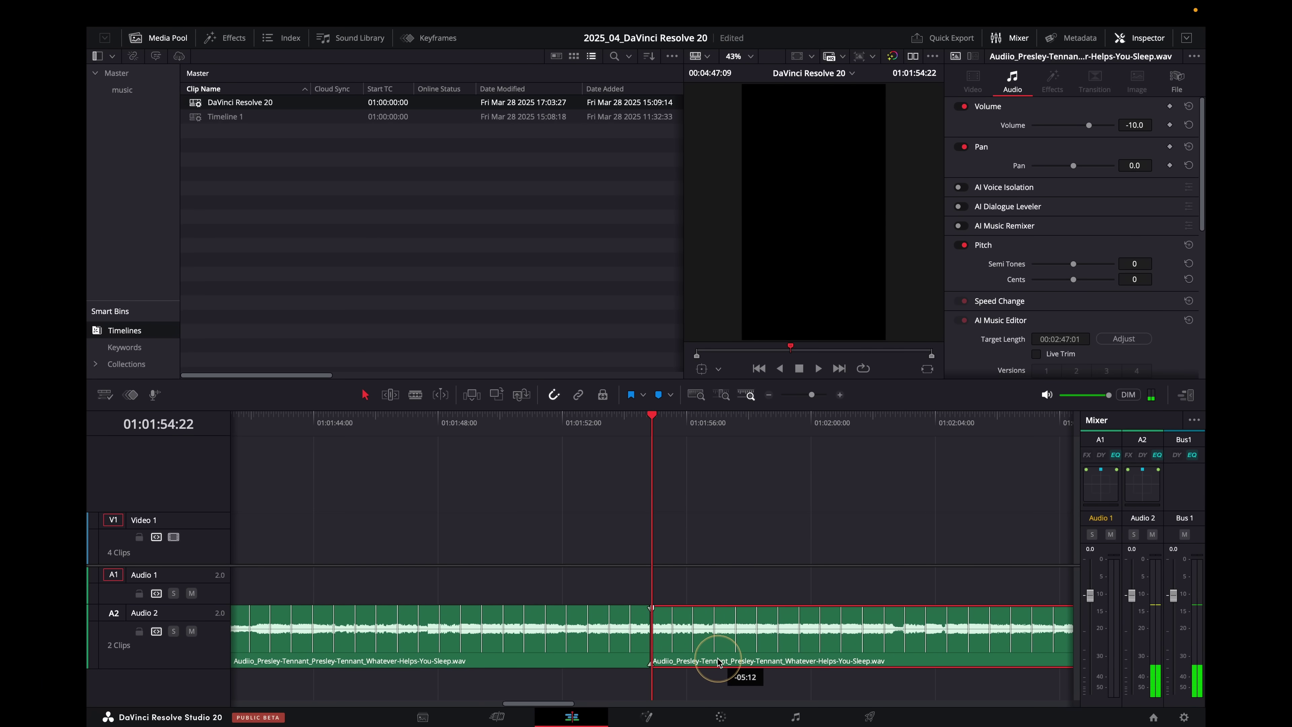
left_click_drag(716, 661, 717, 660)
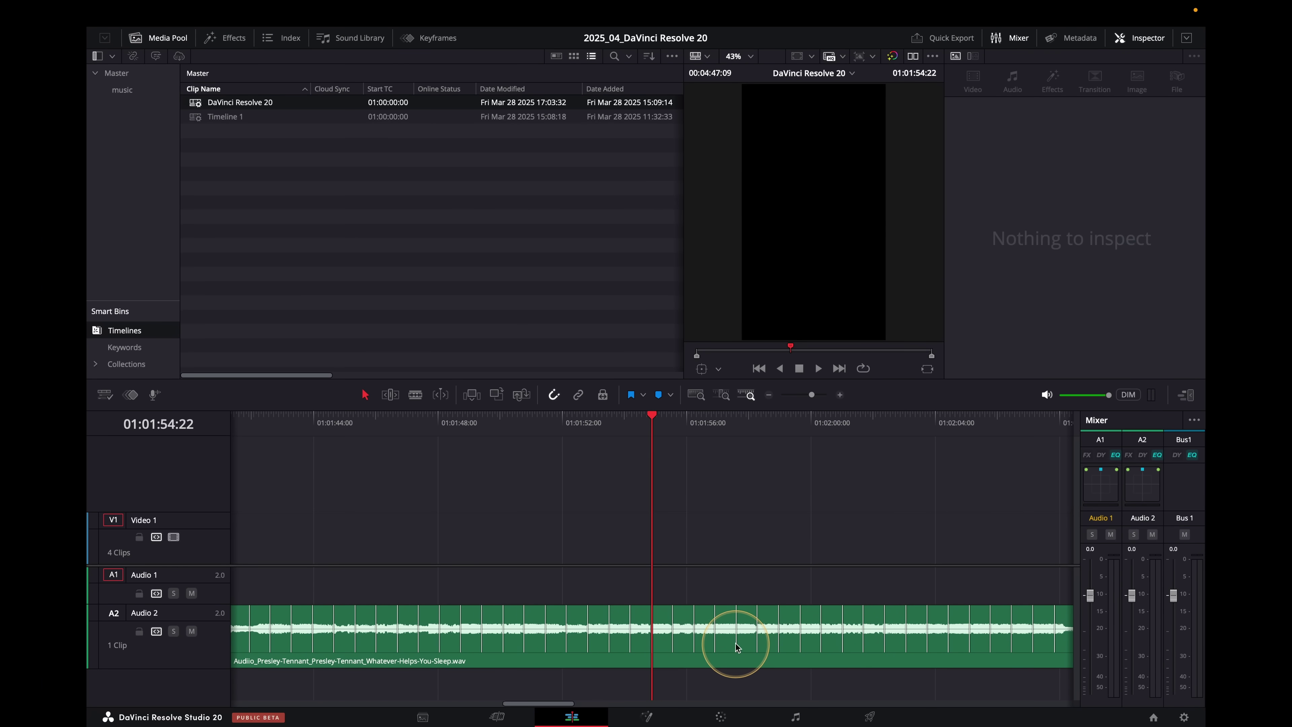
- Shorten the Audio 2 music clip with the AI Music Editor to a 00:01:37:23 target length
scroll(736, 643, "down", 5)
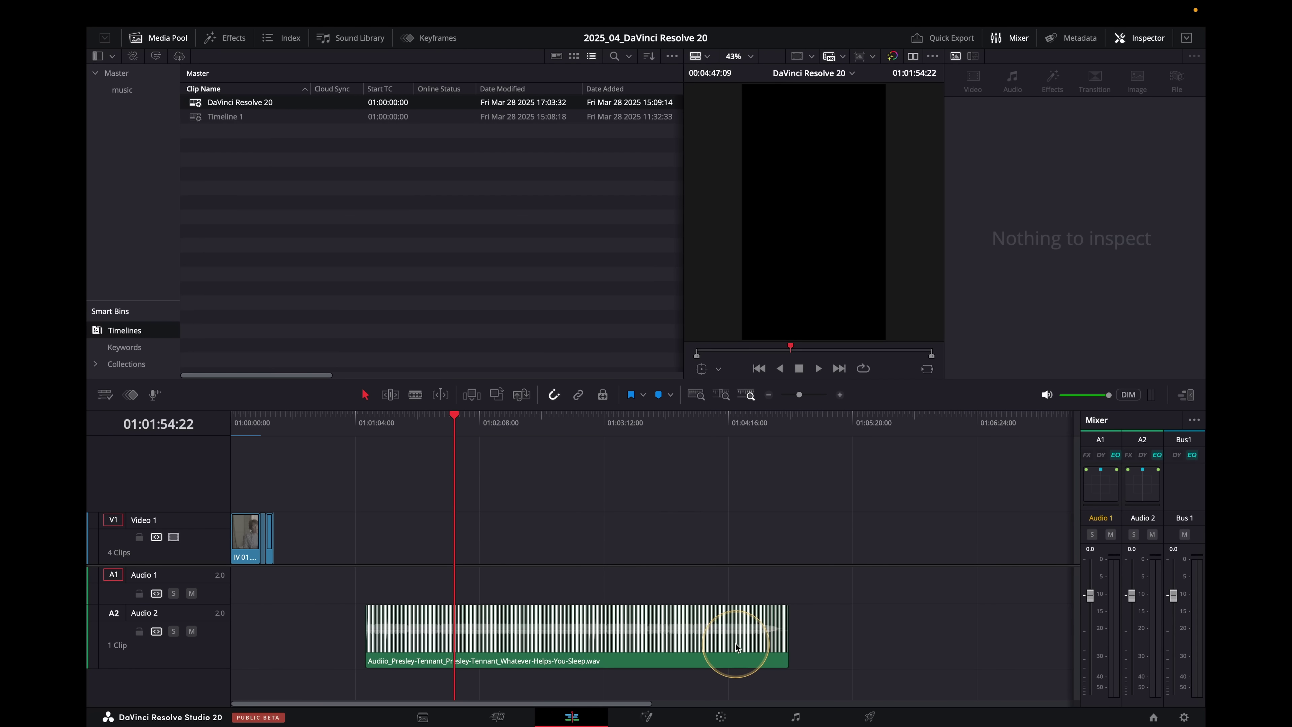
left_click(663, 666)
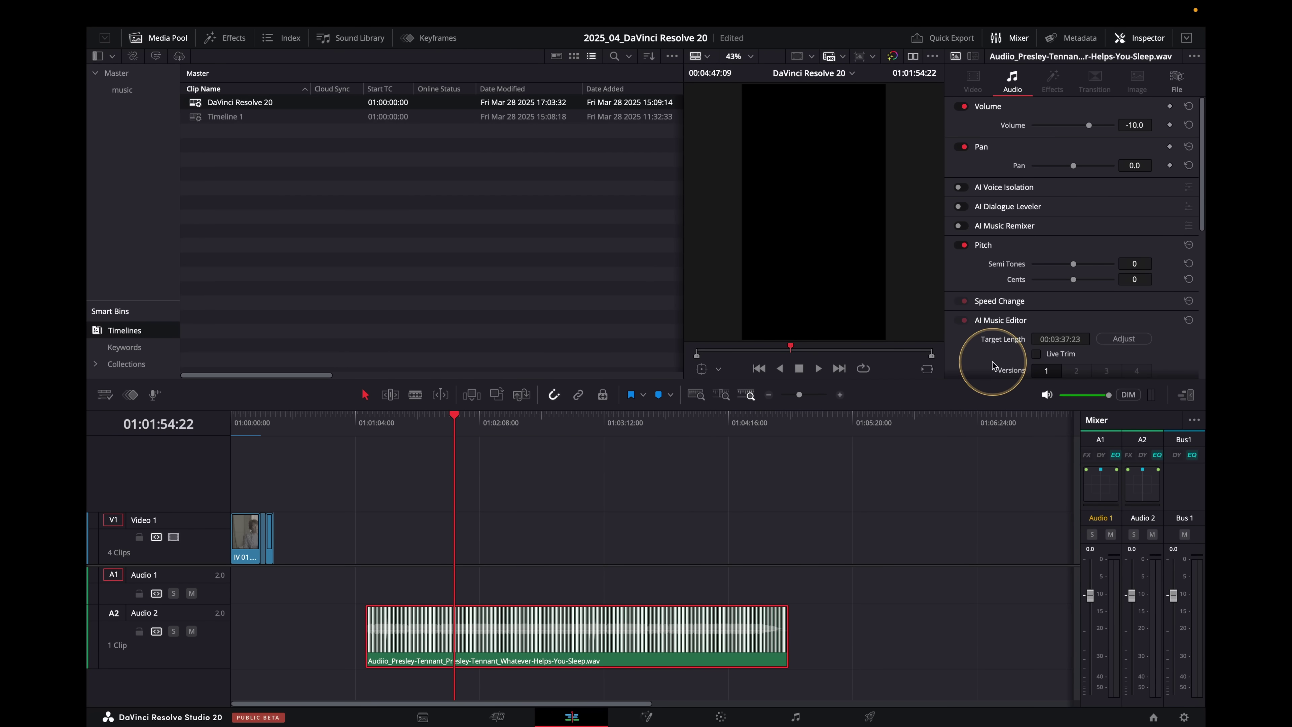
scroll(1007, 330, "down", 2)
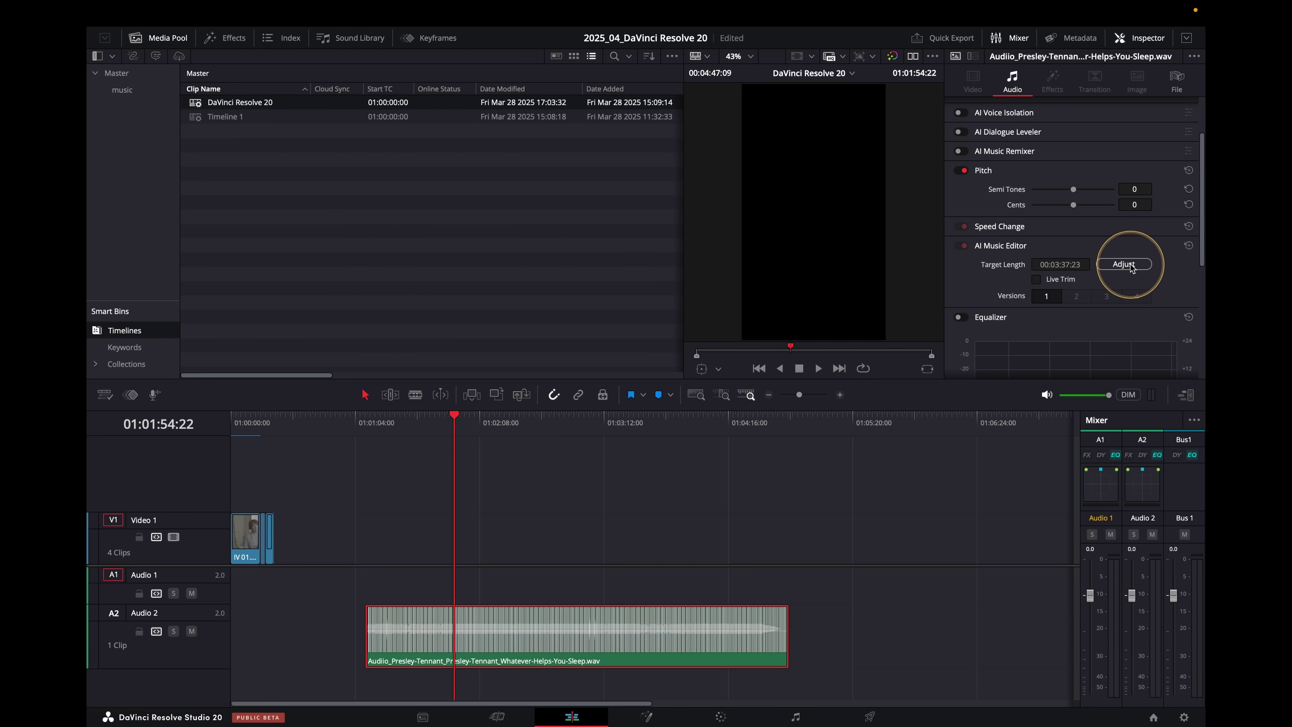
left_click(1068, 269)
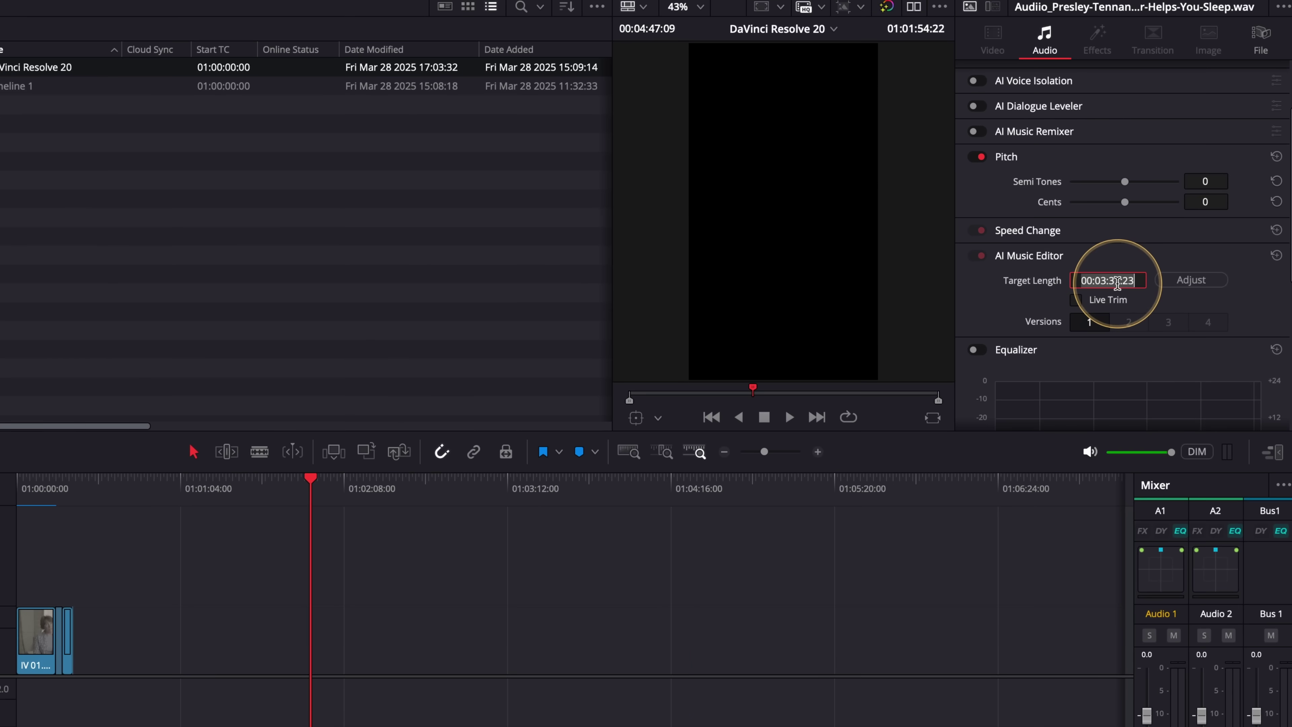
key("Return")
key("BackSpace")
type("1")
key("Return")
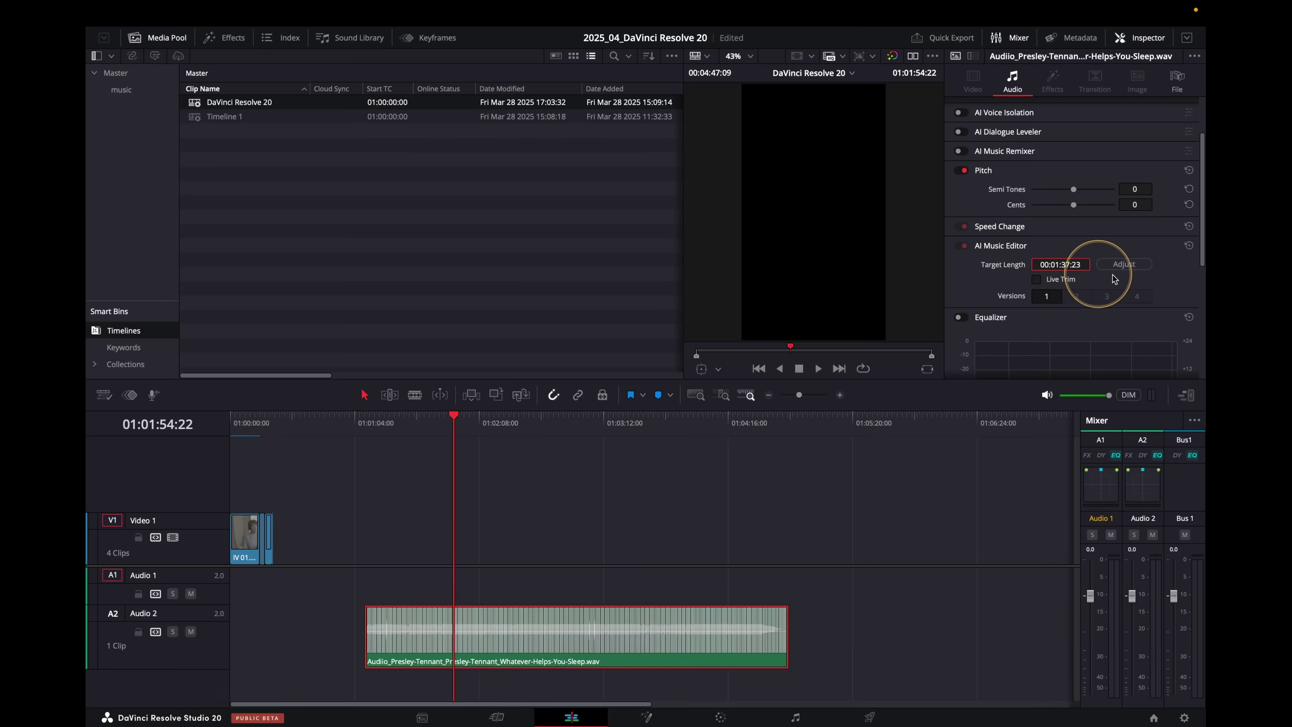
left_click(1201, 284)
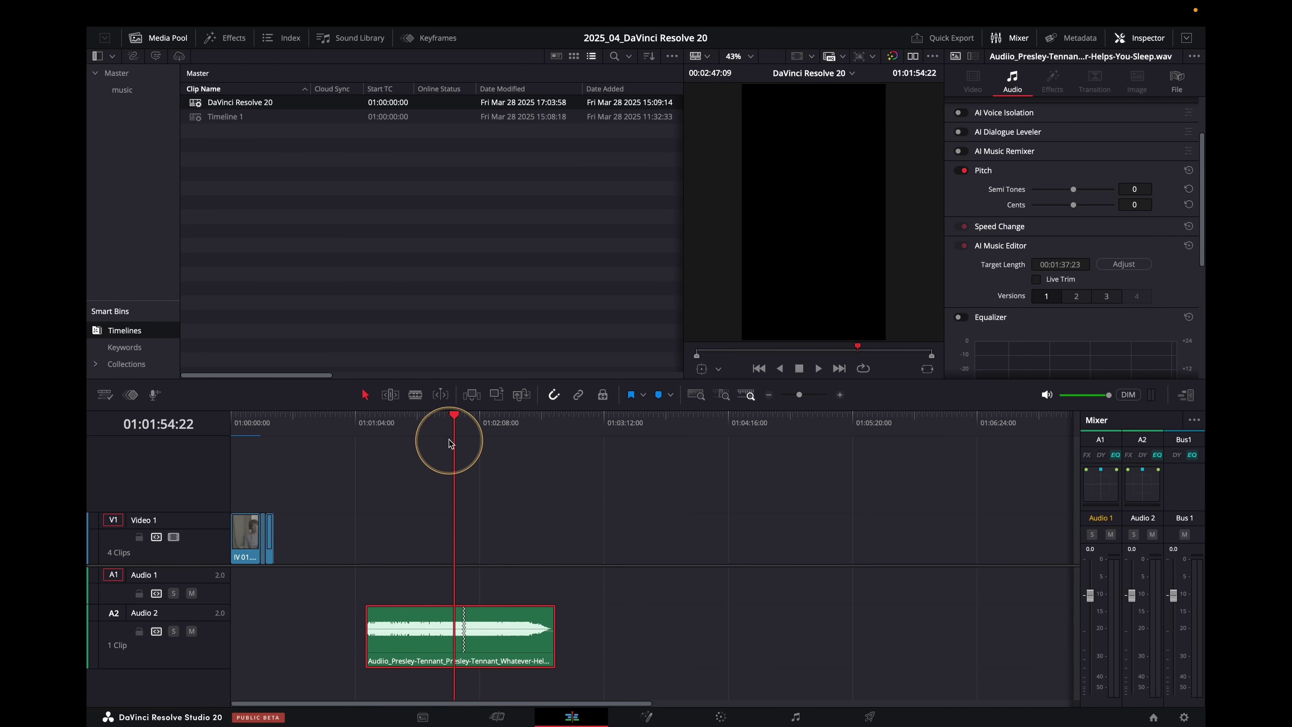
- Play the shortened music from just before the join
key("space")
left_click(461, 421)
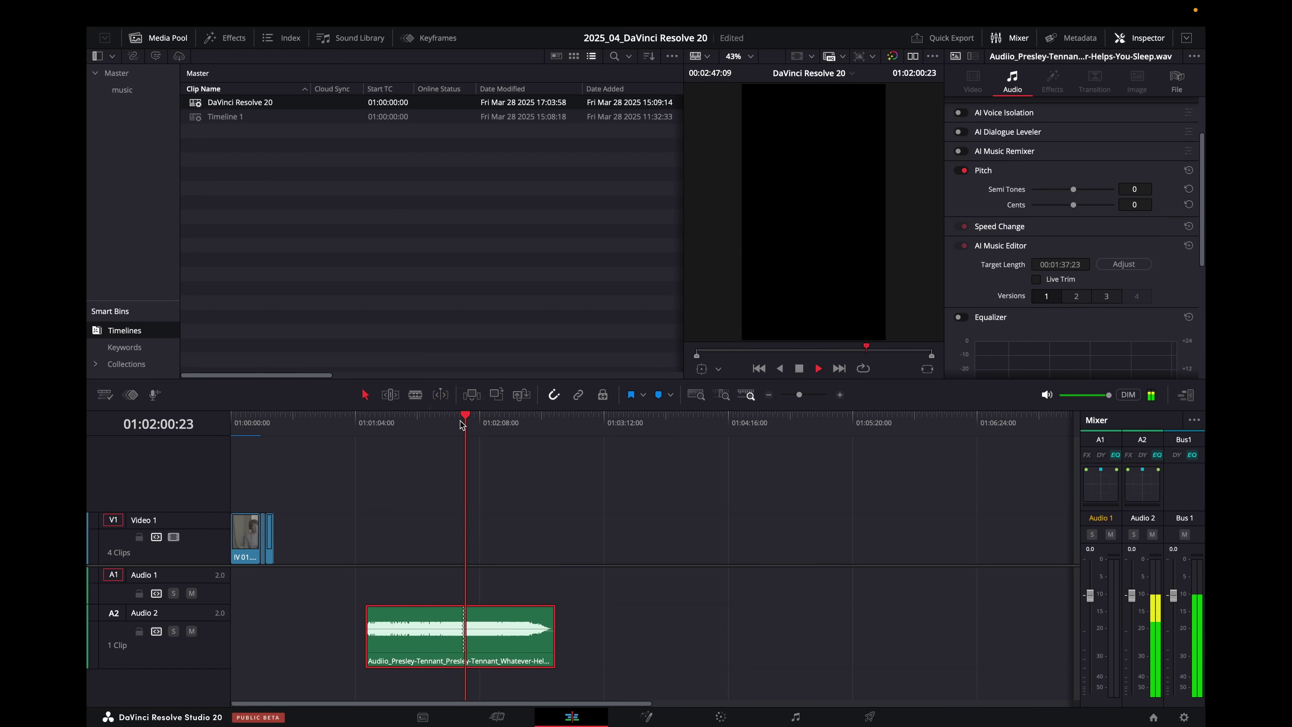
left_click(793, 375)
left_click(1114, 359)
- Compare AI Music Editor versions 2 and 3, keep Version 2 (00:01:40:16), and replay across the join
left_click(1081, 303)
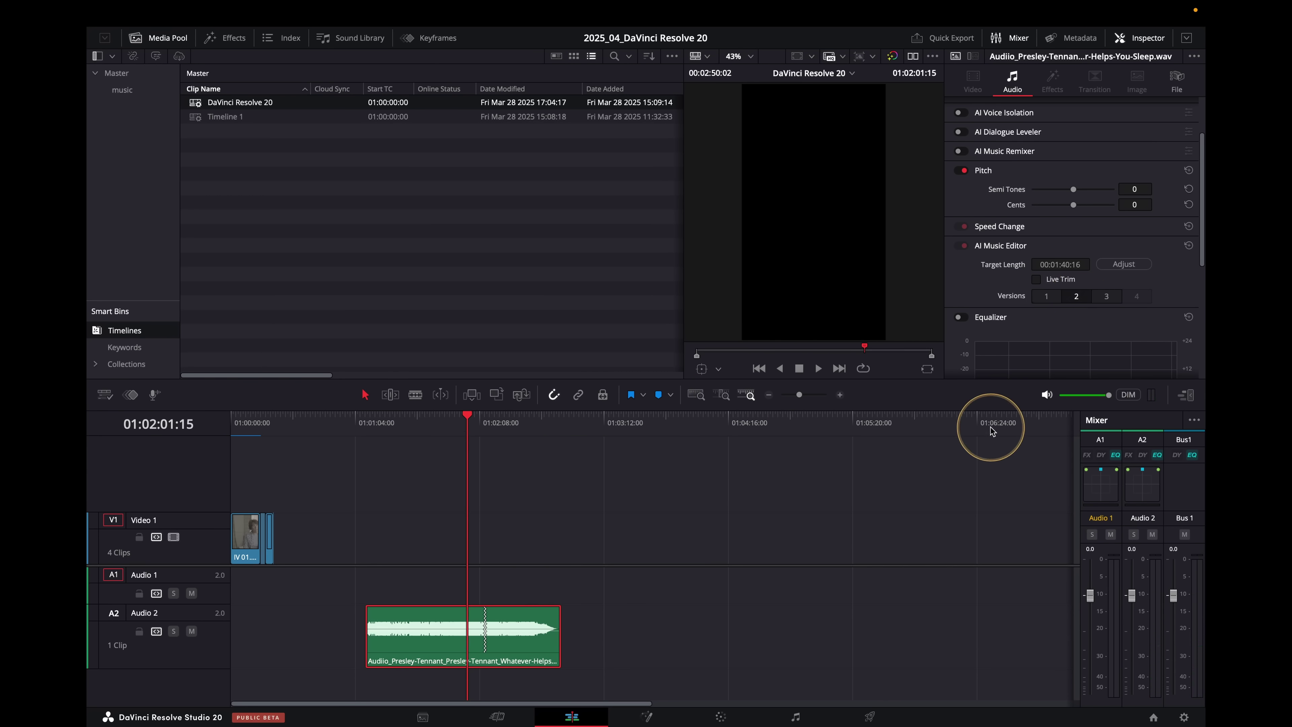
left_click(1107, 296)
left_click(1046, 296)
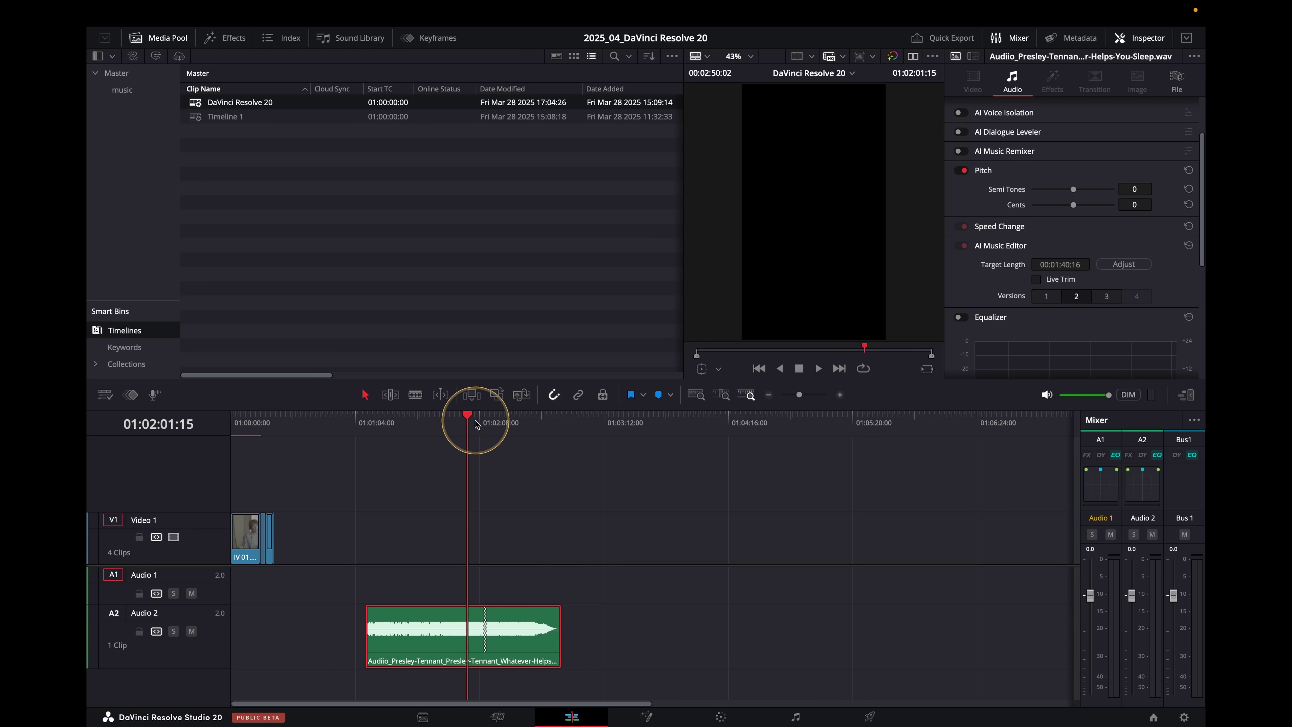
left_click_drag(477, 423, 481, 424)
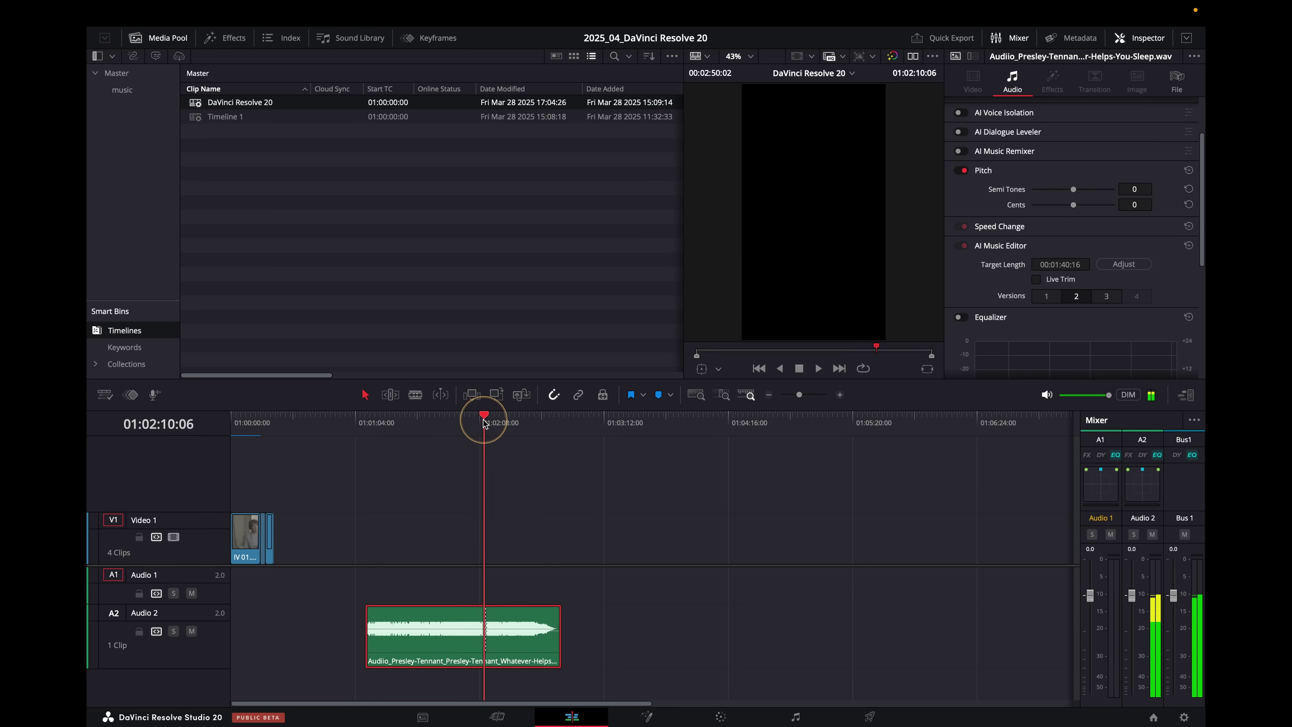
key("space")
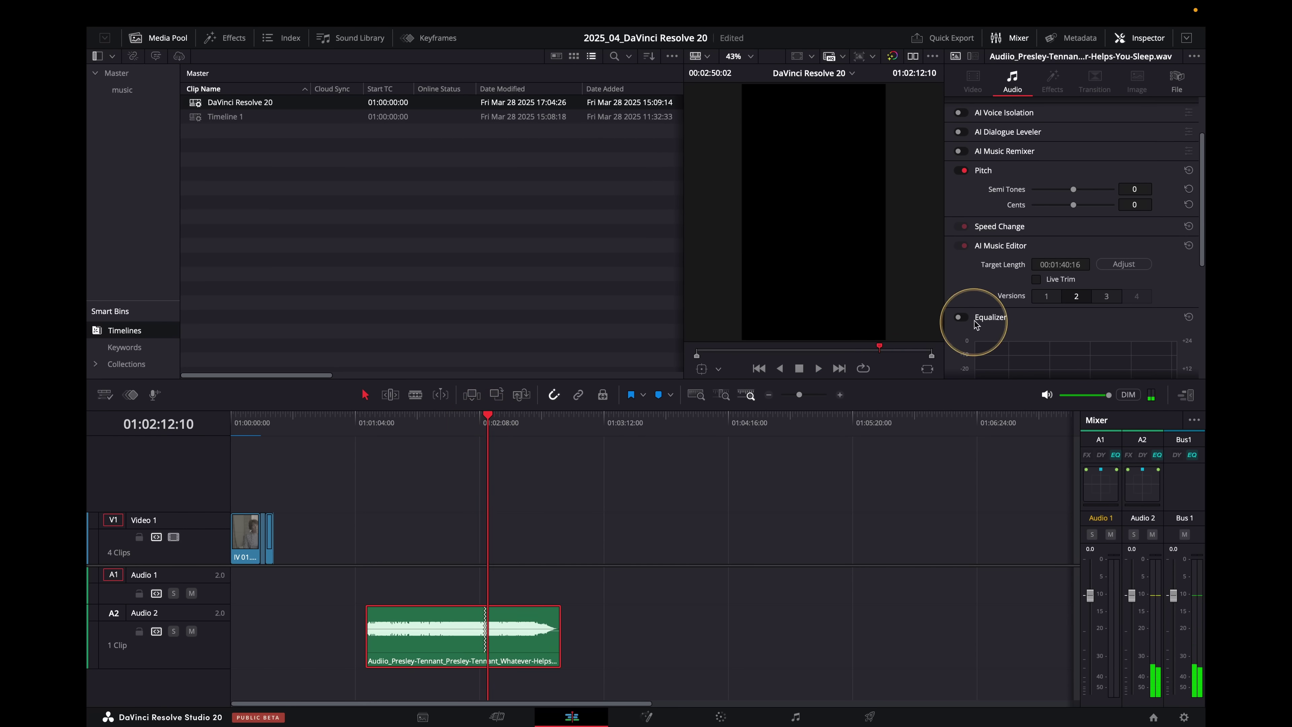
- Enable Live Trim, test-shorten the music clip from its end, then restore its full length
left_click(1036, 279)
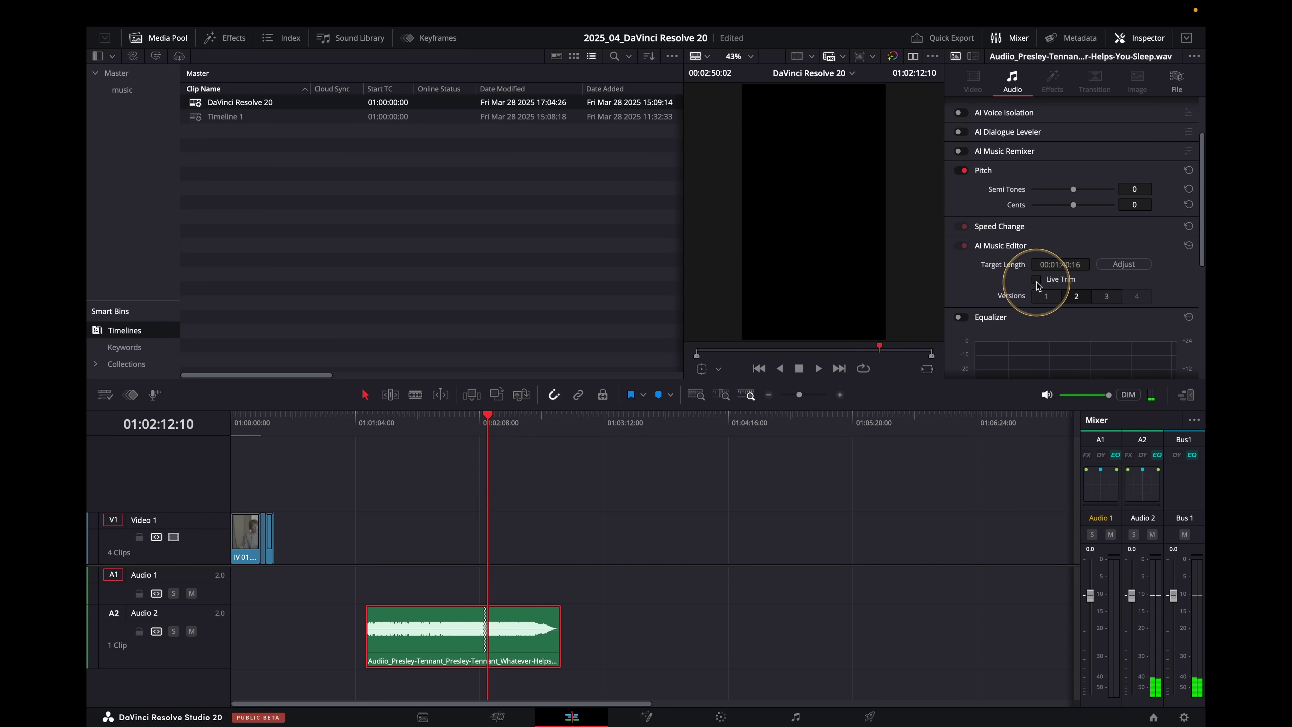
left_click(558, 645)
left_click_drag(558, 645, 517, 644)
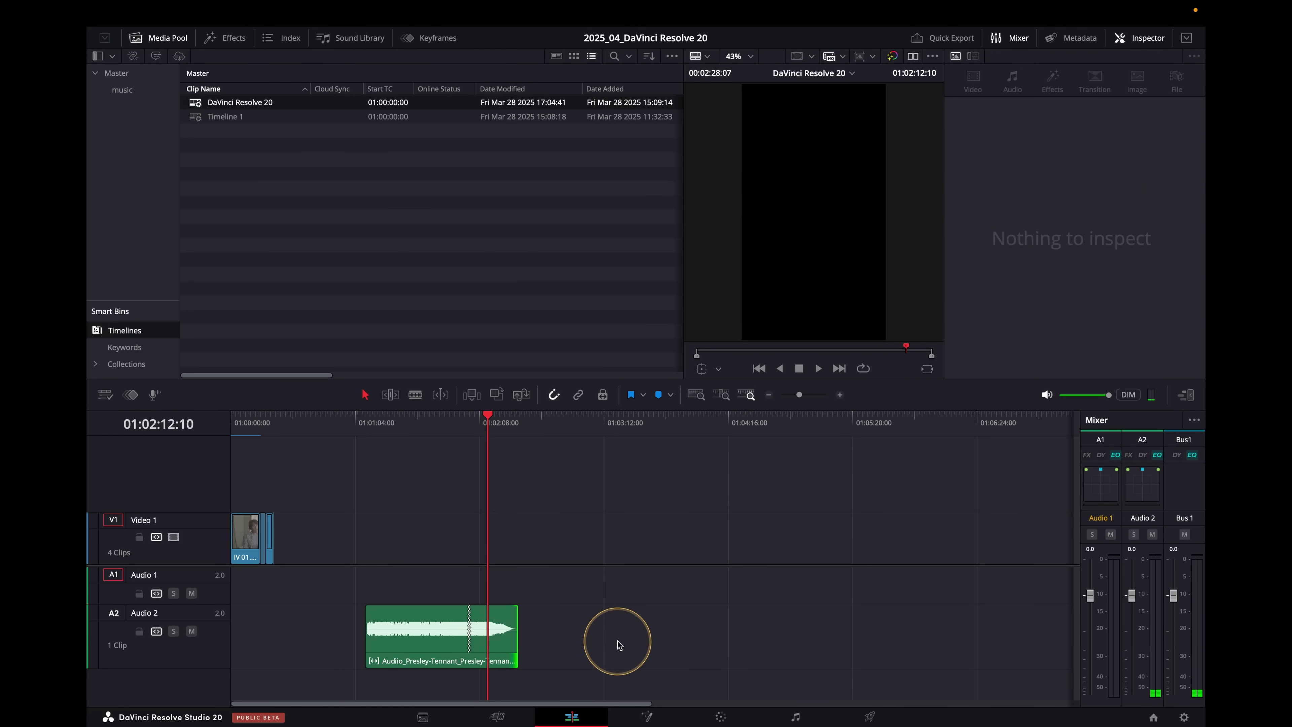
left_click_drag(620, 644, 783, 640)
- Re-enable Live Trim, shorten the Audio 2 music clip again, and scrub back to hear the re-edited join
left_click(748, 661)
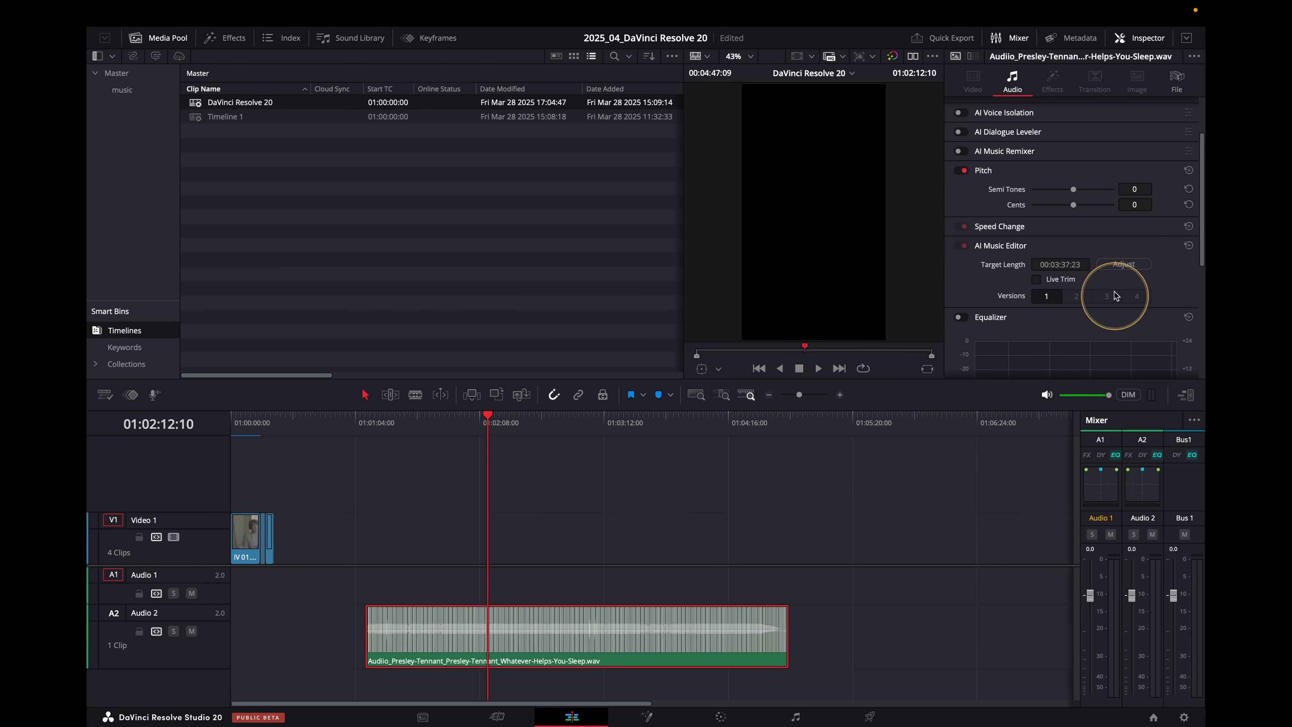
left_click(1059, 284)
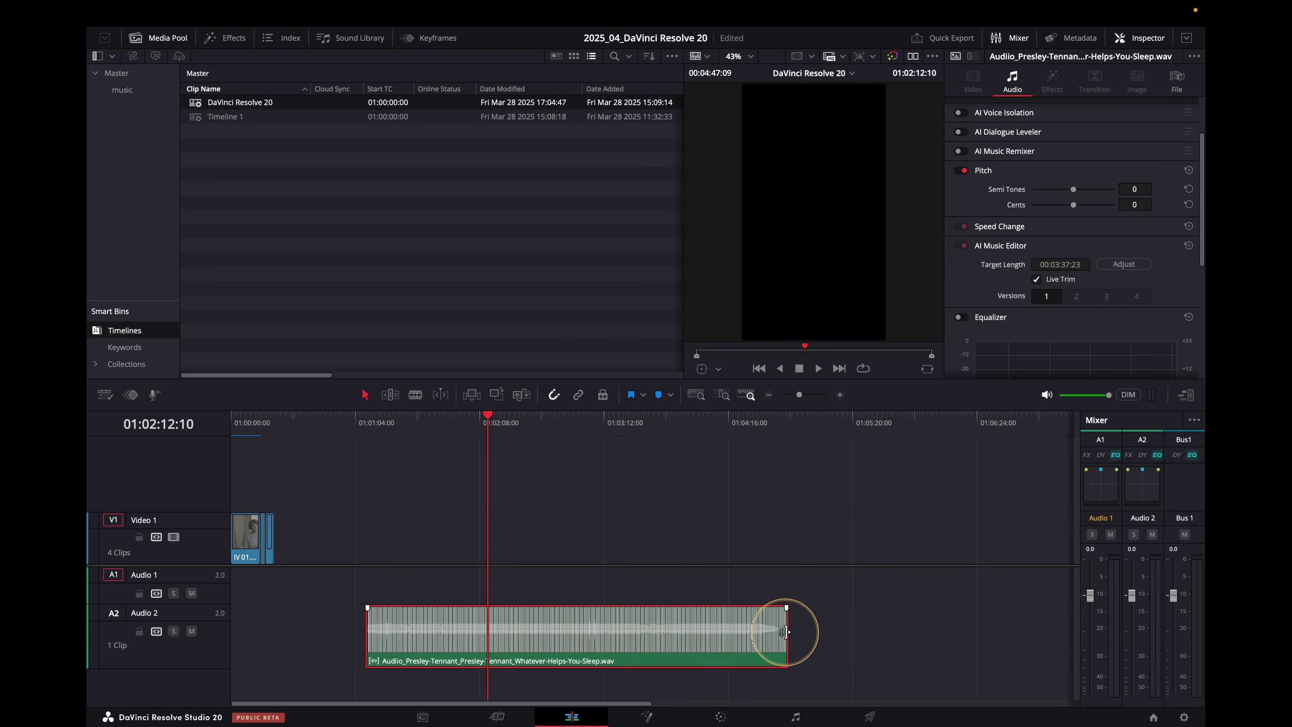
left_click_drag(788, 643, 543, 646)
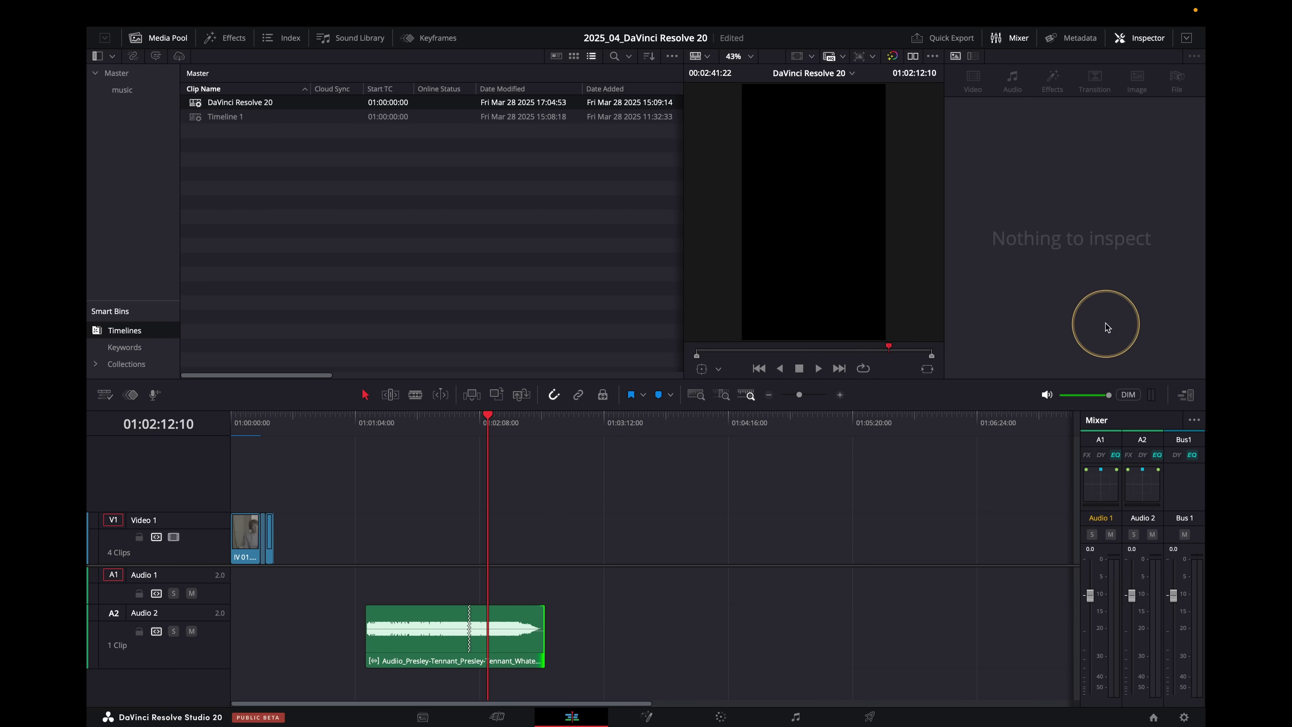
left_click(476, 423)
left_click_drag(476, 423, 466, 427)
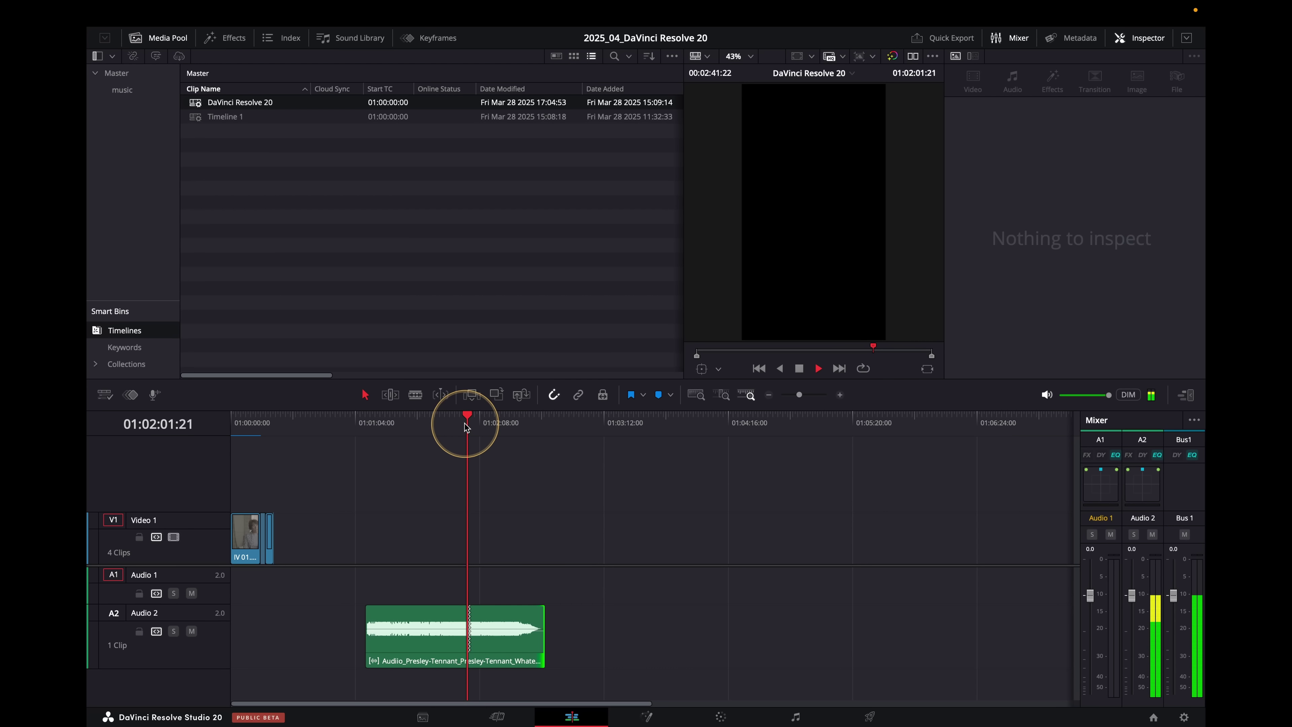